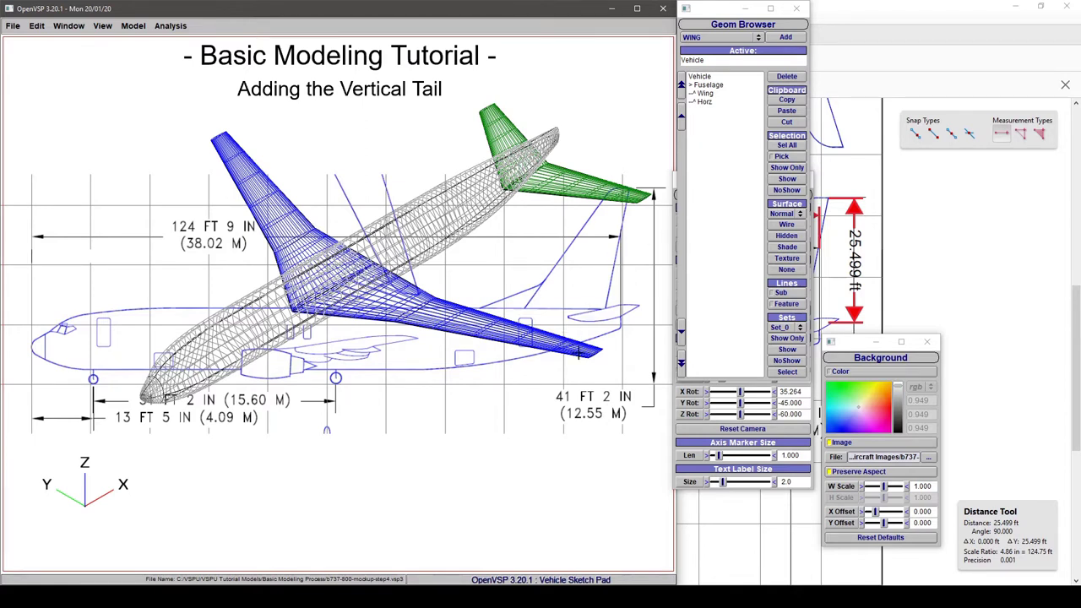
Add a new wing component under the fuselage and set its X rotation to 90 degrees.
{"action": "left_click", "coordinate": [714, 87]}
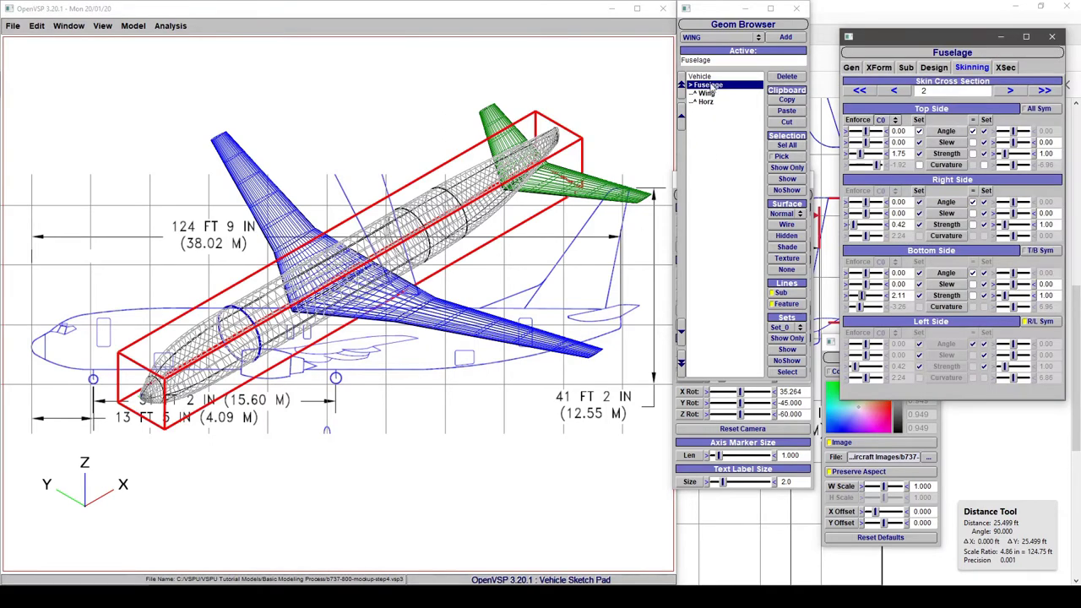
{"action": "left_click", "coordinate": [786, 37]}
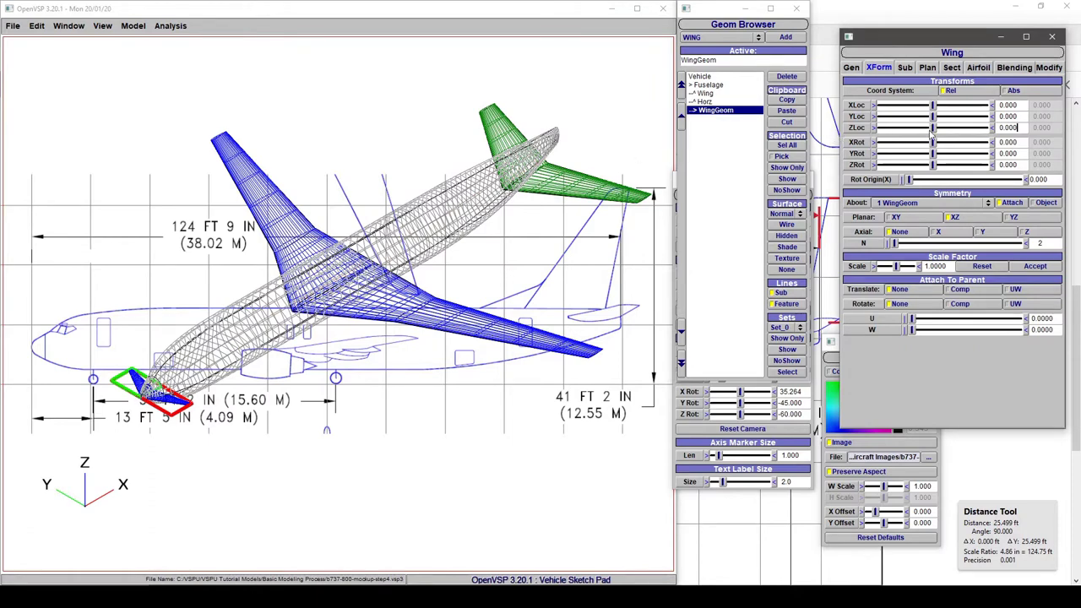
{"action": "left_click_drag", "start_coordinate": [936, 146], "coordinate": [992, 143]}
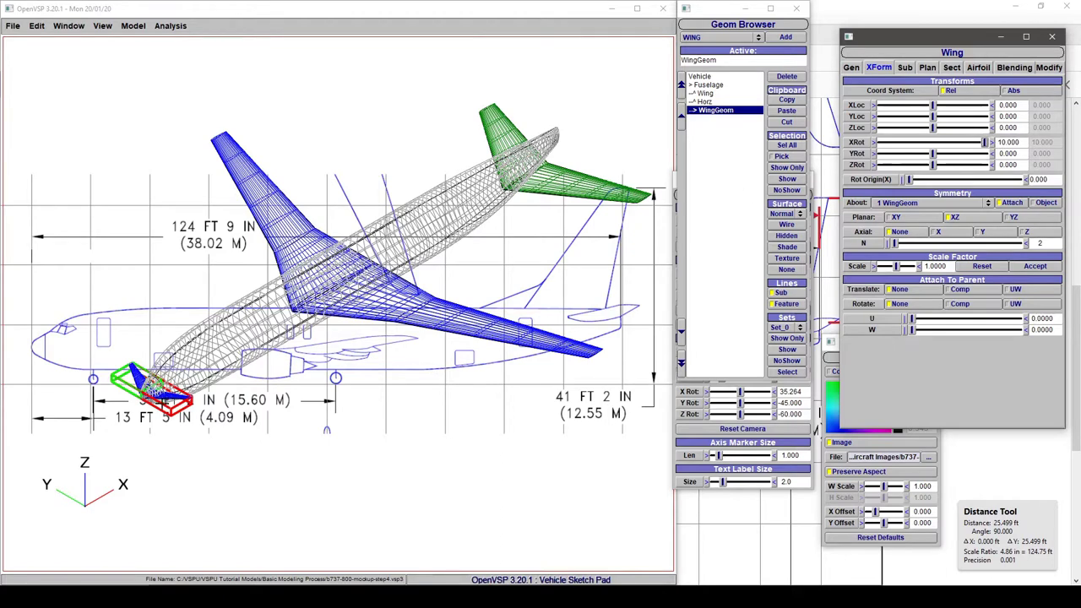
{"action": "double_click", "coordinate": [1009, 142]}
{"action": "type", "text": "90"}
{"action": "key", "text": "Return"}
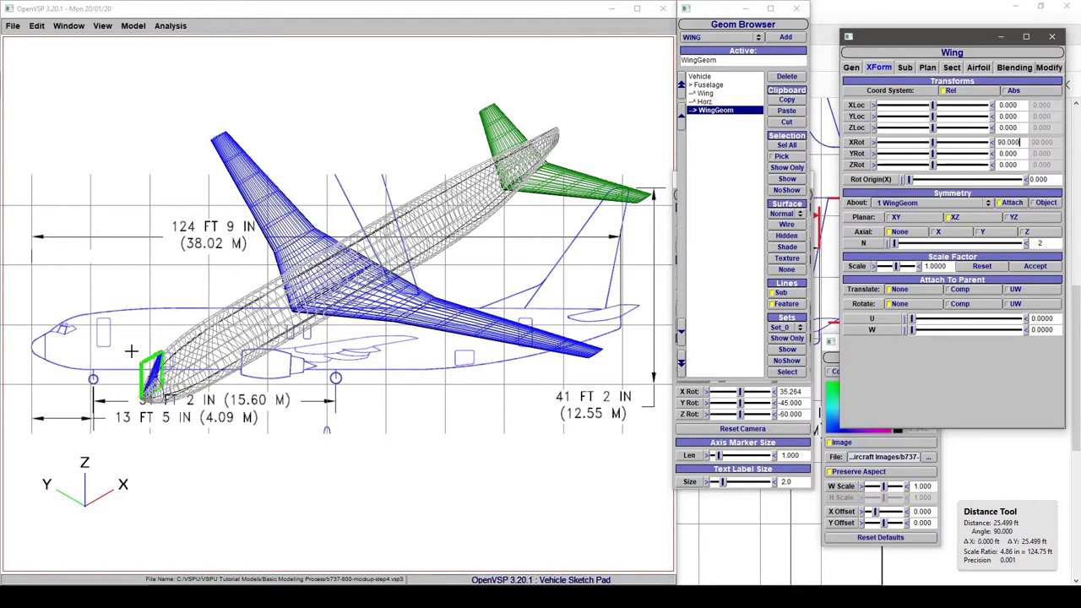
Try tilting the new wing to an X rotation of about 82 degrees and restore it to 90.
{"action": "right_click_drag", "start_coordinate": [148, 372], "coordinate": [181, 314]}
{"action": "scroll", "coordinate": [227, 315], "scroll_direction": "up", "scroll_amount": 5}
{"action": "scroll", "coordinate": [292, 291], "scroll_direction": "up", "scroll_amount": 5}
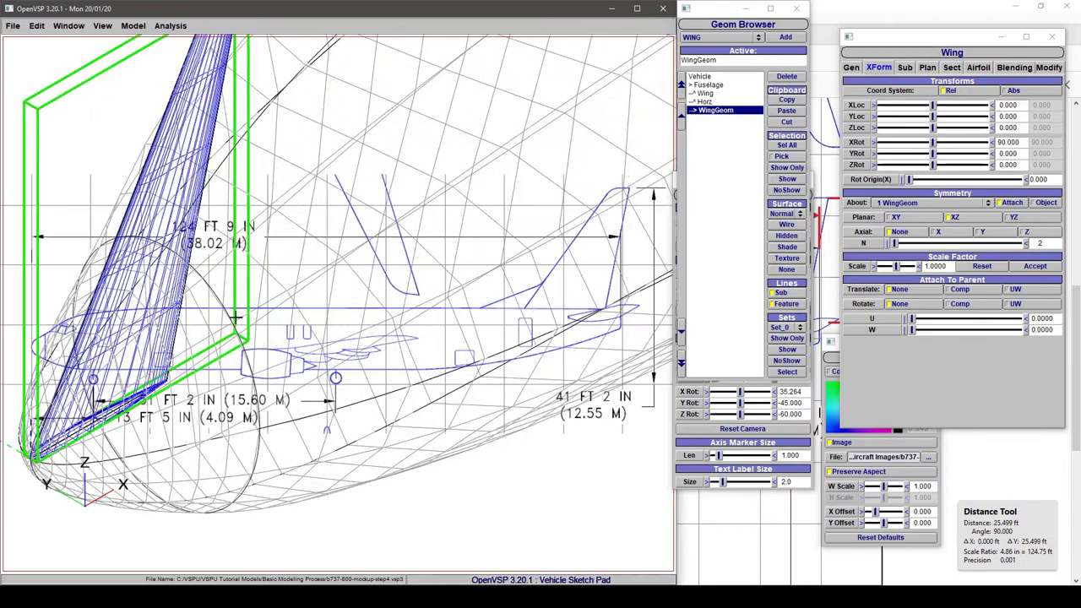
{"action": "right_click_drag", "start_coordinate": [272, 279], "coordinate": [255, 243]}
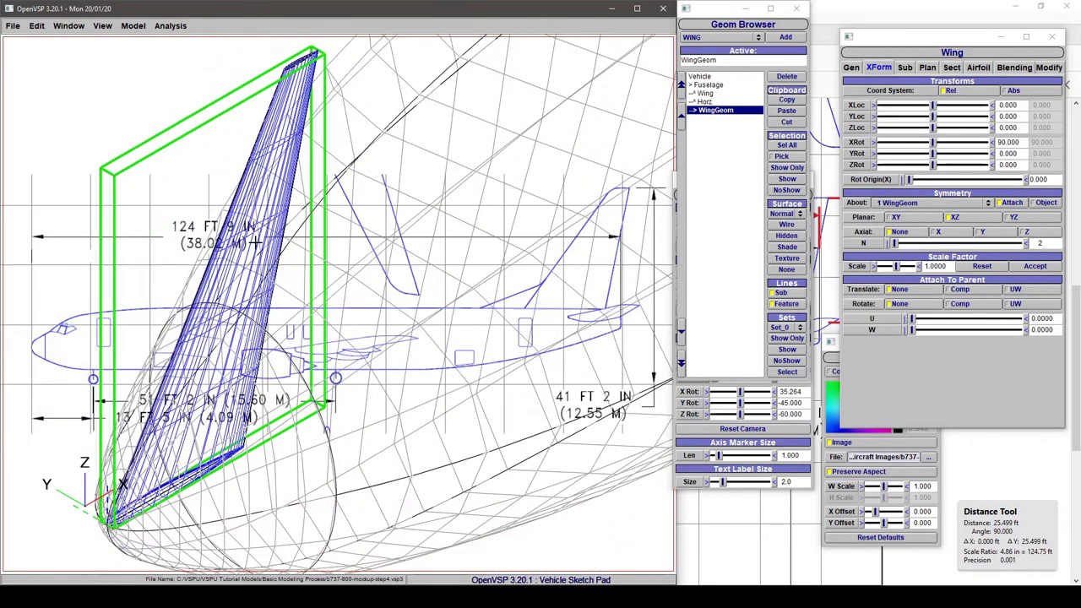
{"action": "left_click", "coordinate": [935, 145]}
{"action": "left_click", "coordinate": [895, 145]}
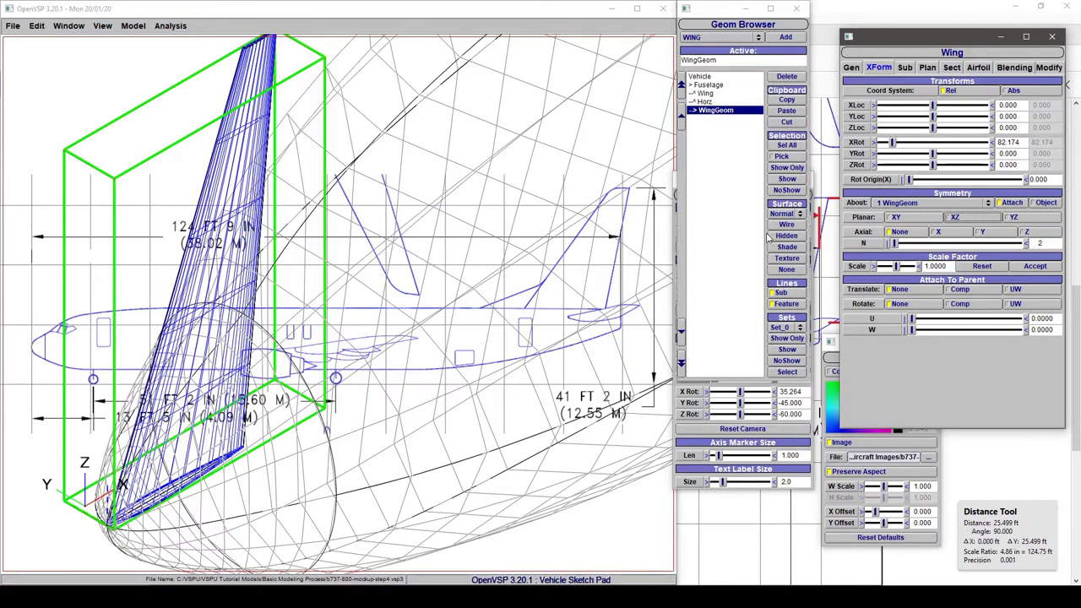
{"action": "double_click", "coordinate": [1016, 143]}
{"action": "type", "text": "90"}
{"action": "key", "text": "Return"}
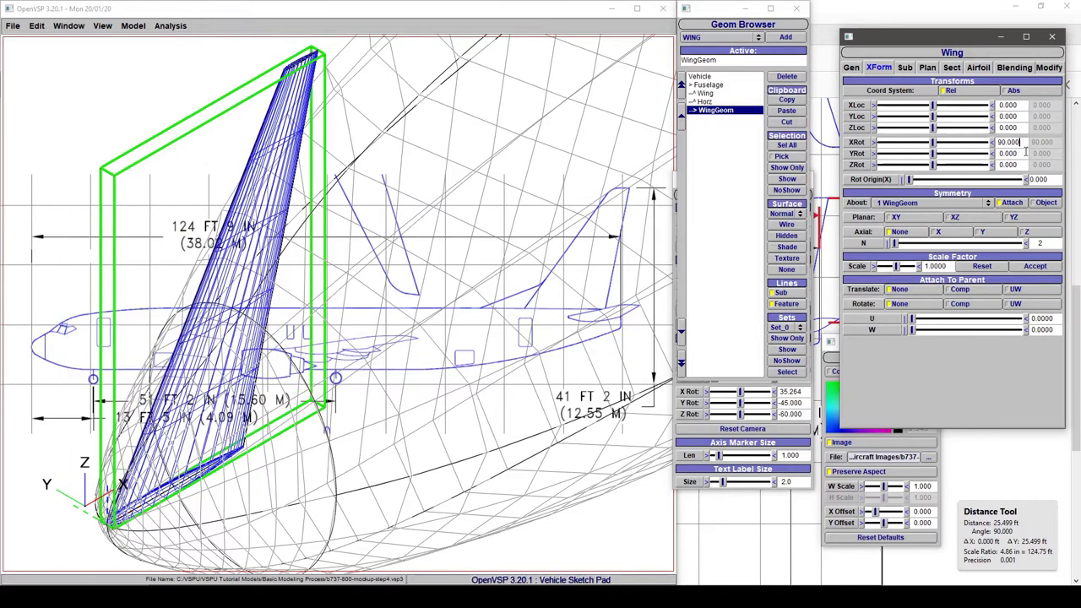
Switch to the side view and place the new wing at about X 101.1 and Z 7.07, on the rear fuselage.
{"action": "left_click_drag", "start_coordinate": [239, 414], "coordinate": [385, 349]}
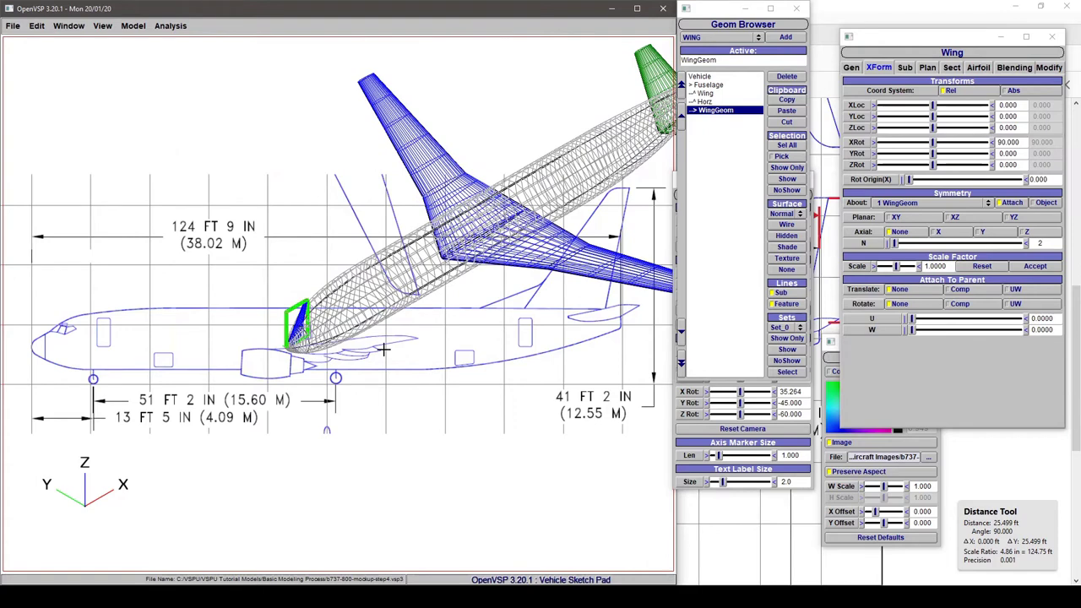
{"action": "key", "text": "F7"}
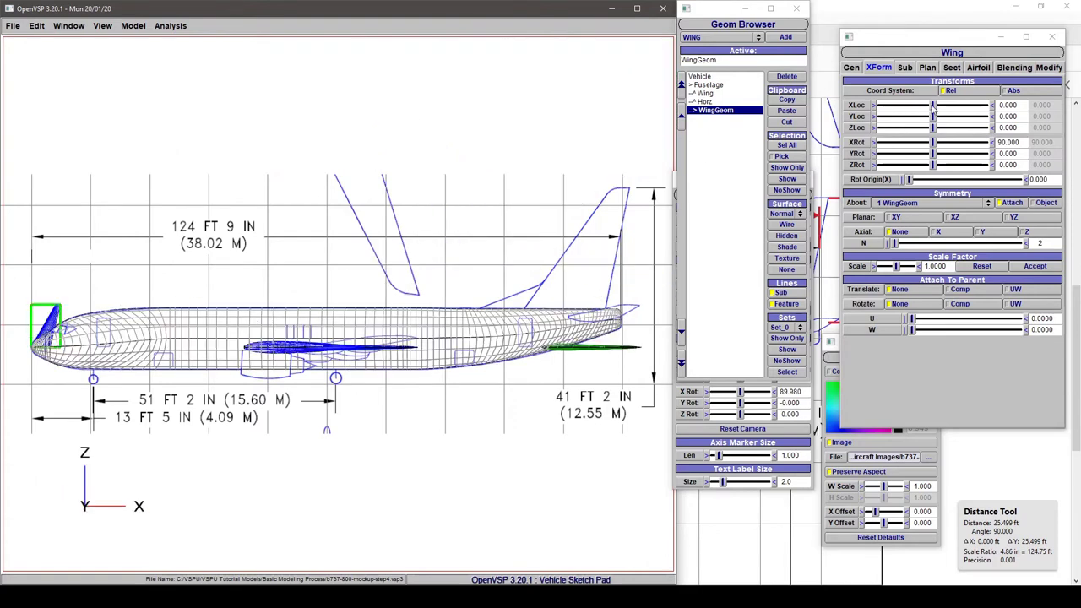
{"action": "left_click_drag", "start_coordinate": [934, 105], "coordinate": [962, 110]}
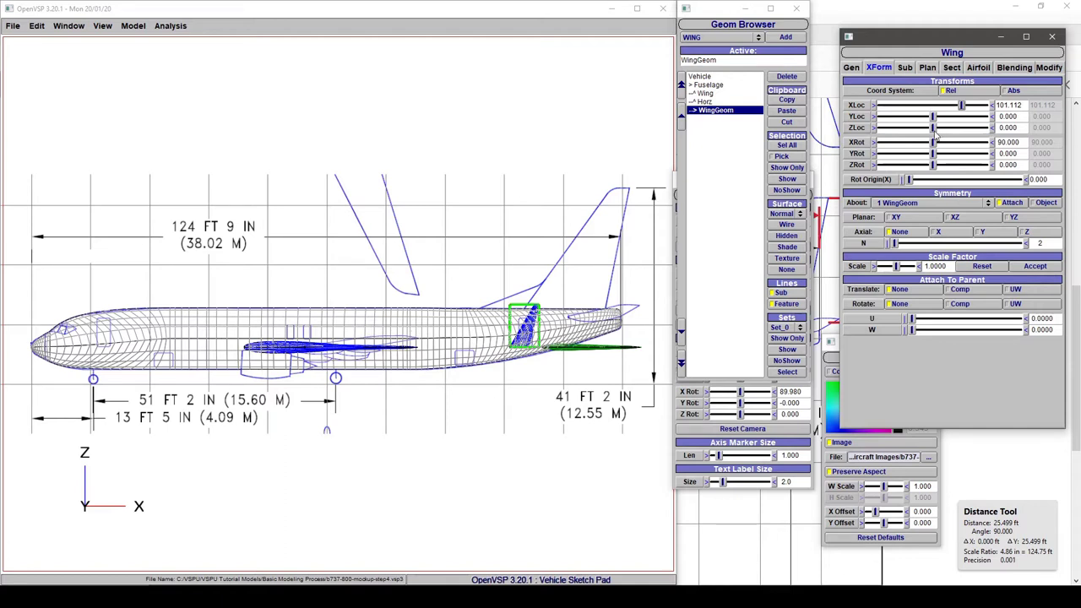
{"action": "left_click_drag", "start_coordinate": [934, 129], "coordinate": [971, 126]}
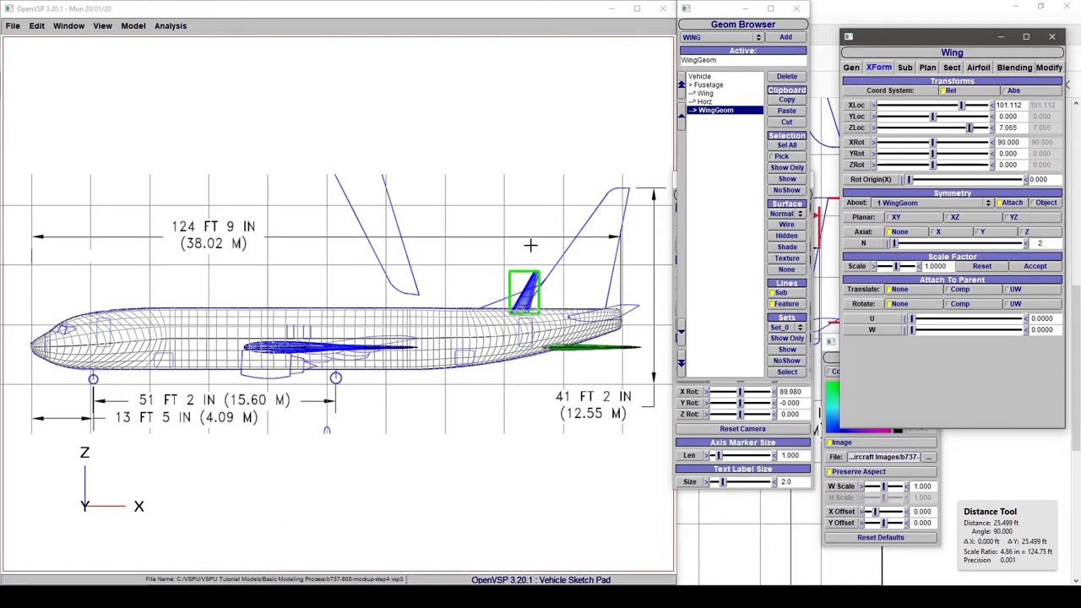
Check the vertical tail height in the 737-800 three-view PDF in Acrobat Reader and set the new wing's section span to 25.5 in OpenVSP.
{"action": "left_click", "coordinate": [1077, 359]}
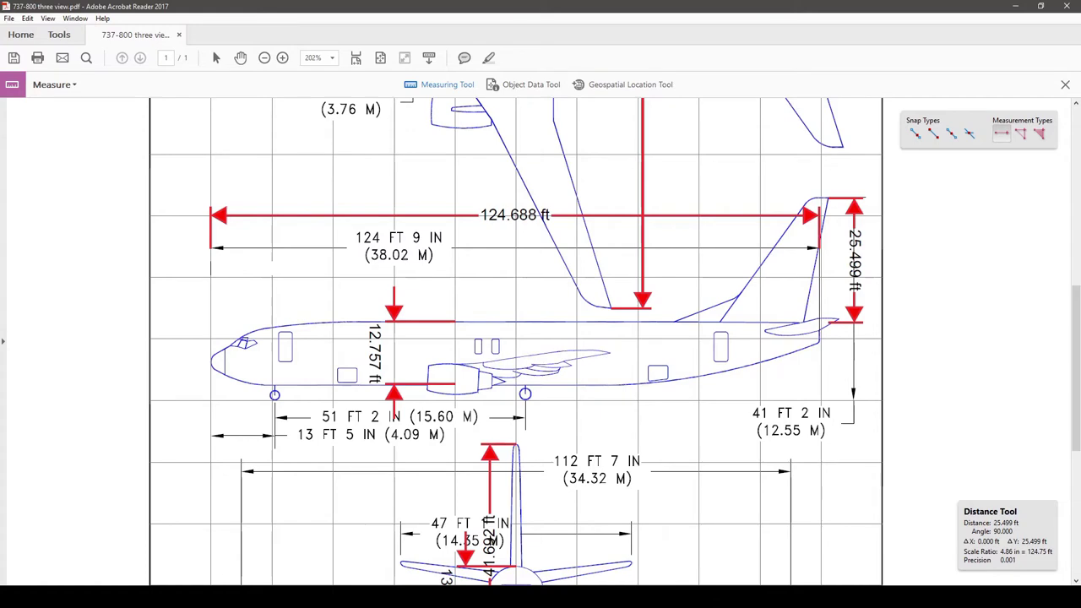
{"action": "left_click", "coordinate": [886, 550]}
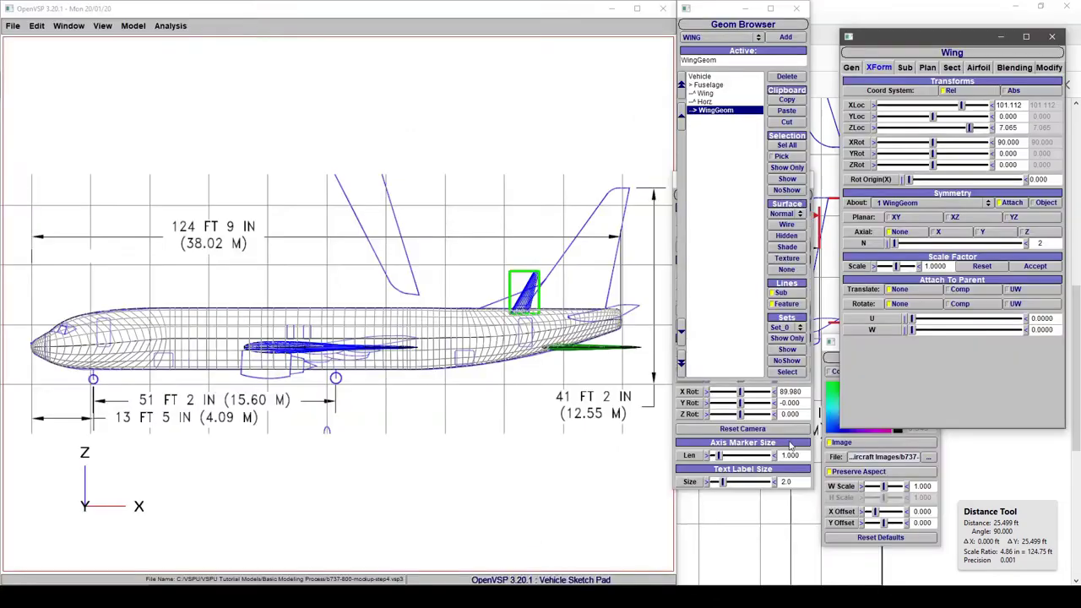
{"action": "left_click", "coordinate": [958, 71]}
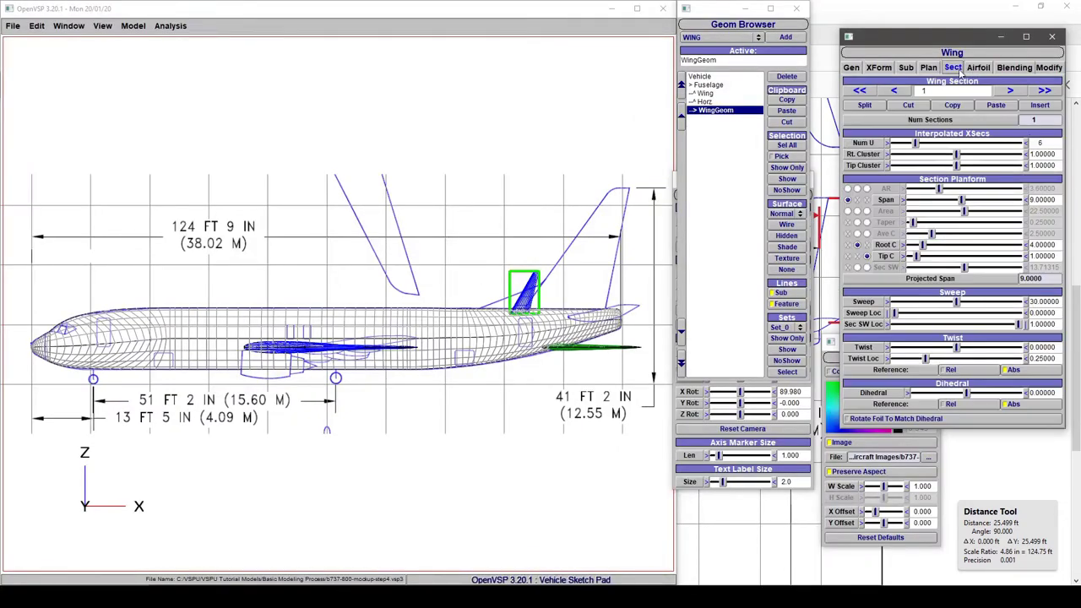
{"action": "left_click_drag", "start_coordinate": [1056, 197], "coordinate": [964, 207]}
{"action": "type", "text": "25.5"}
{"action": "key", "text": "Return"}
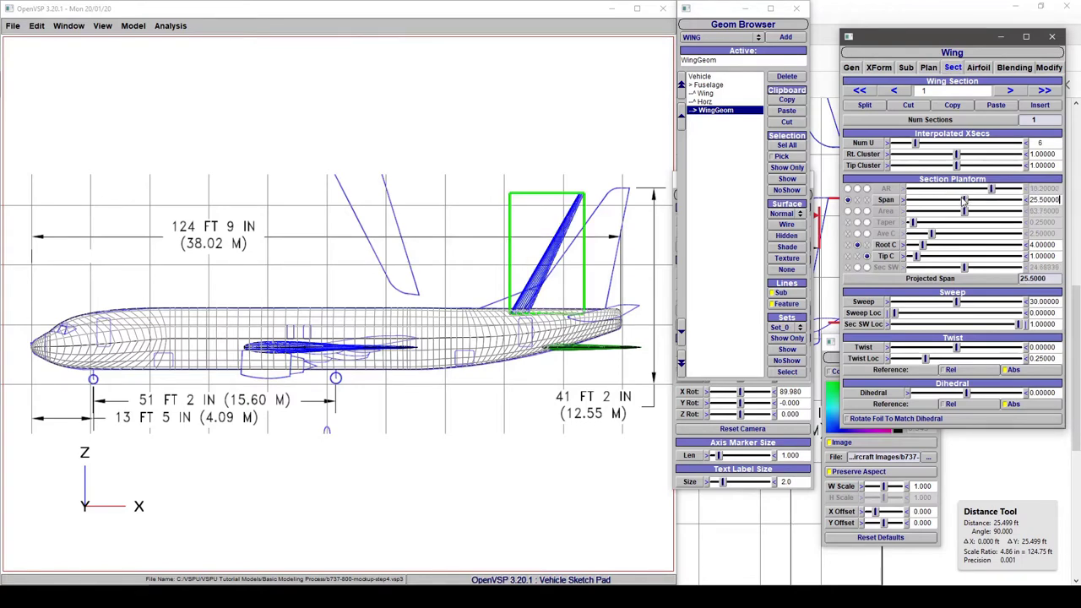
Shift the vertical tail aft to about X 110.7 and raise it to about Z 8.37 against the background drawing.
{"action": "left_click", "coordinate": [879, 67]}
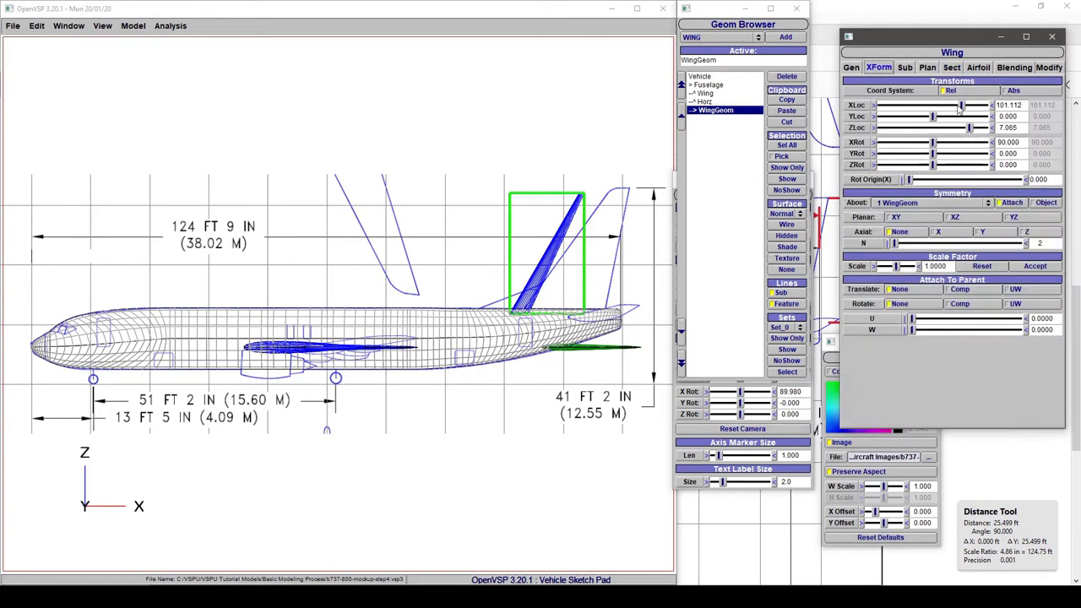
{"action": "mouse_move", "coordinate": [963, 105]}
{"action": "left_mouse_down"}
{"action": "mouse_move", "coordinate": [980, 105]}
{"action": "mouse_move", "coordinate": [965, 105]}
{"action": "left_mouse_up"}
{"action": "left_click", "coordinate": [874, 106]}
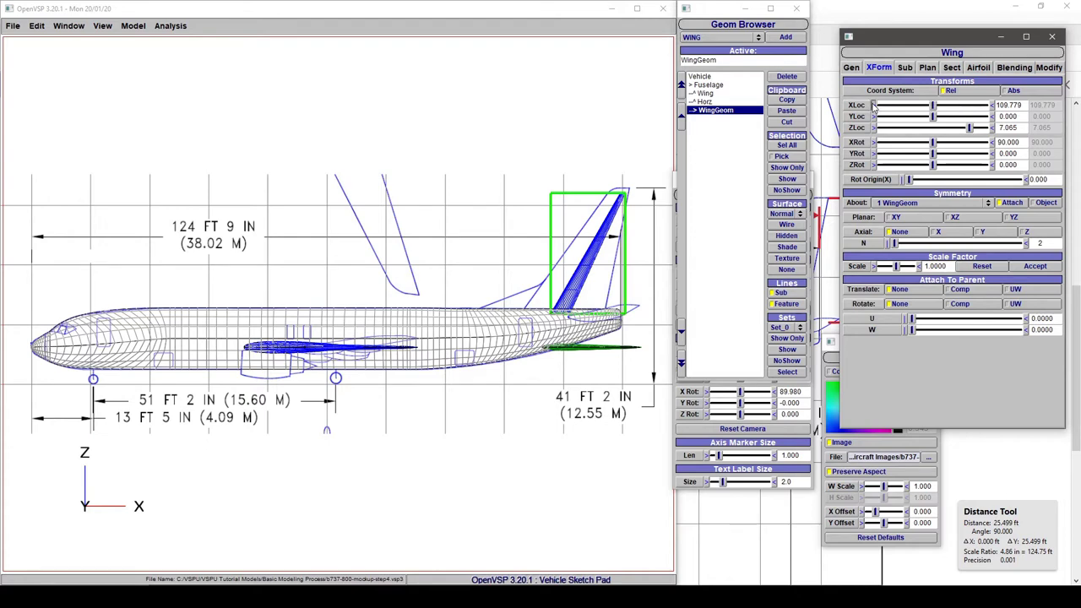
{"action": "left_click_drag", "start_coordinate": [933, 105], "coordinate": [935, 108]}
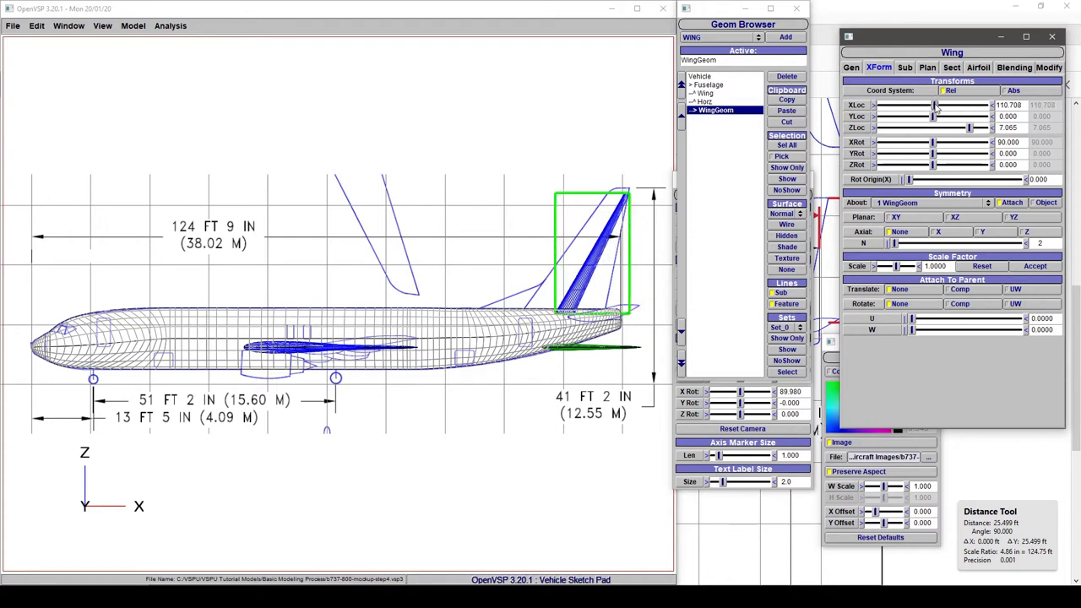
{"action": "left_click_drag", "start_coordinate": [971, 127], "coordinate": [978, 129]}
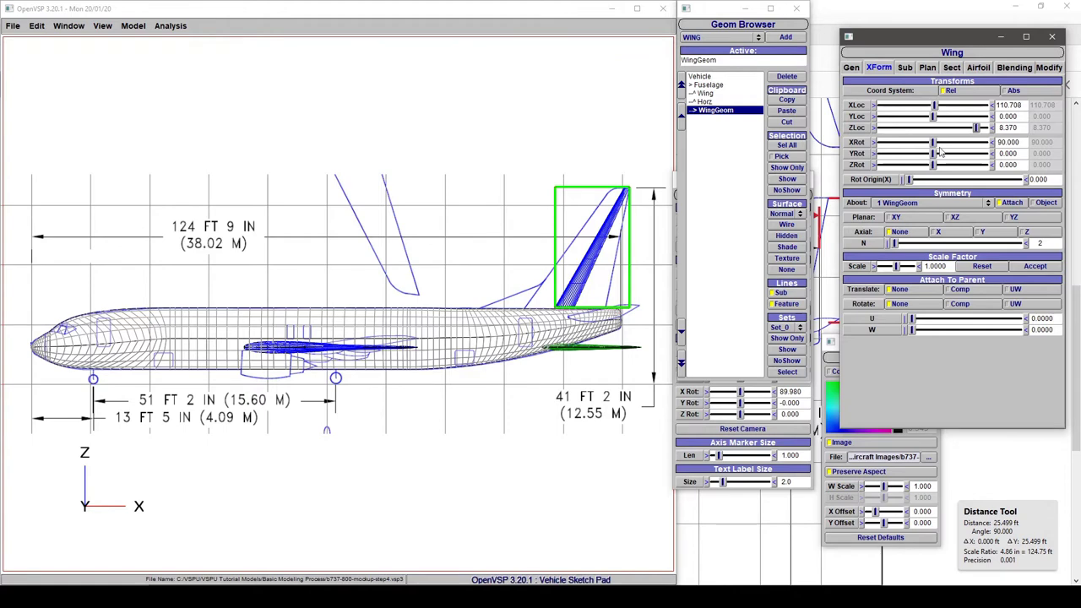
Increase the vertical tail's section span to 27, trying 26 first.
{"action": "left_click", "coordinate": [953, 67]}
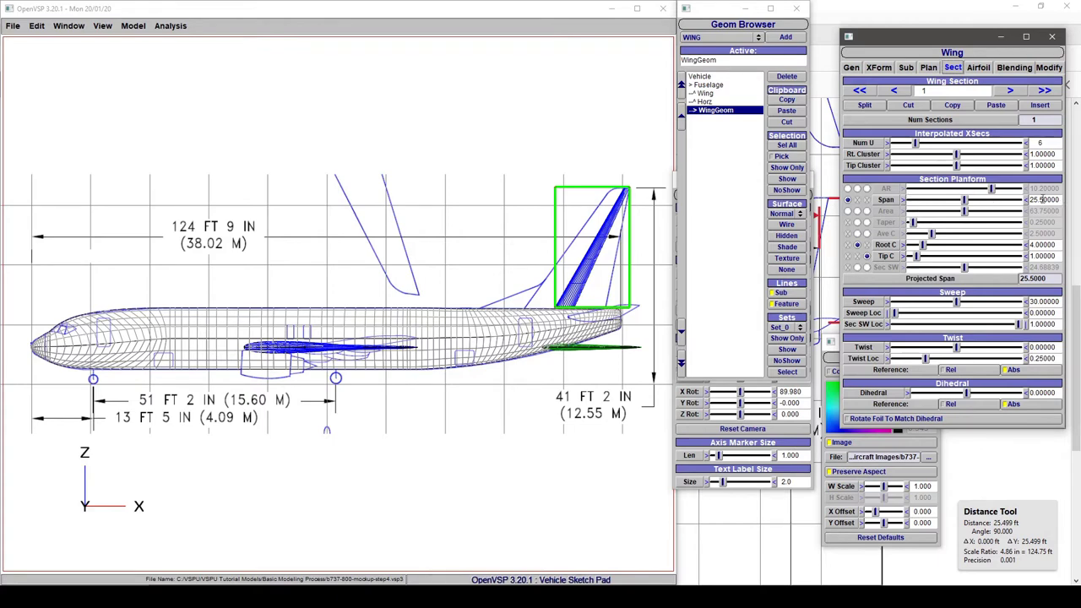
{"action": "left_click_drag", "start_coordinate": [1054, 200], "coordinate": [1030, 200]}
{"action": "type", "text": "5"}
{"action": "key", "text": "Return"}
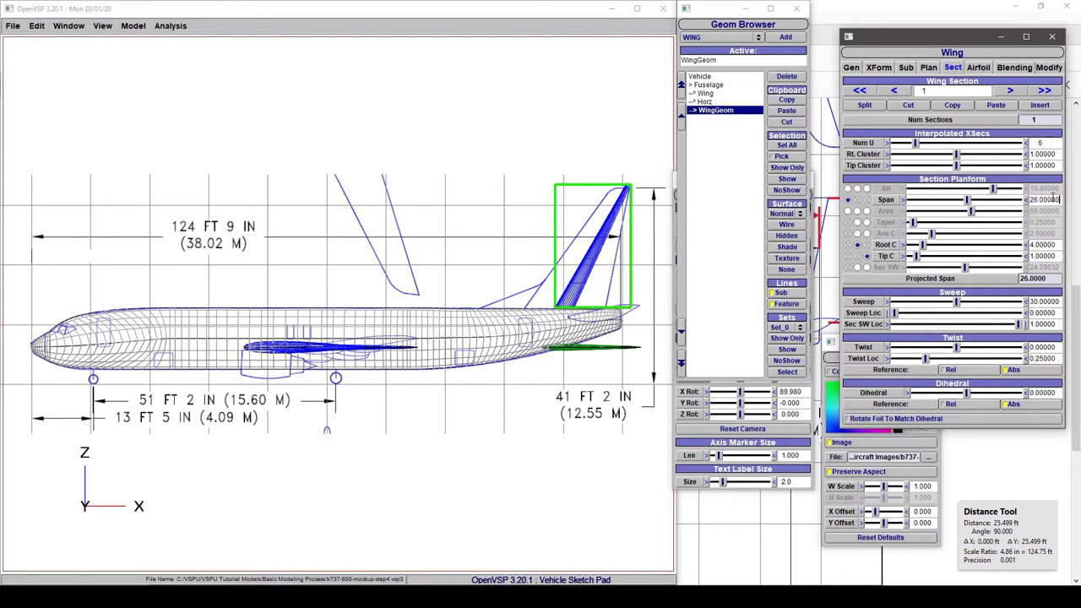
{"action": "left_click_drag", "start_coordinate": [1056, 200], "coordinate": [1030, 200]}
{"action": "type", "text": "27"}
{"action": "key", "text": "Return"}
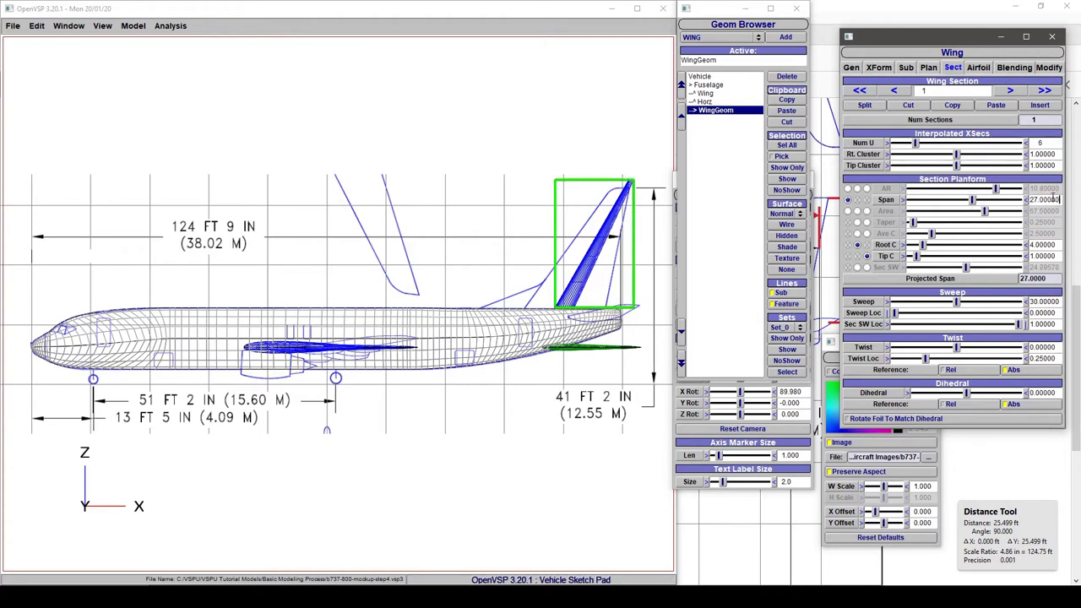
Move the vertical tail forward to about X 107.3 and set its section sweep to 35 degrees.
{"action": "left_click", "coordinate": [880, 68]}
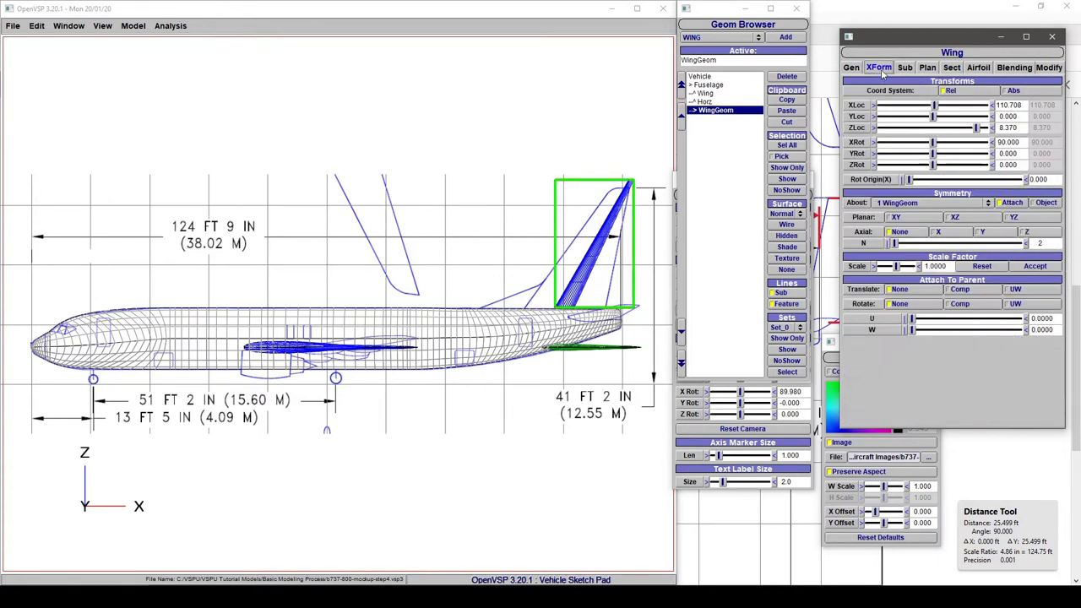
{"action": "left_click_drag", "start_coordinate": [935, 105], "coordinate": [930, 106]}
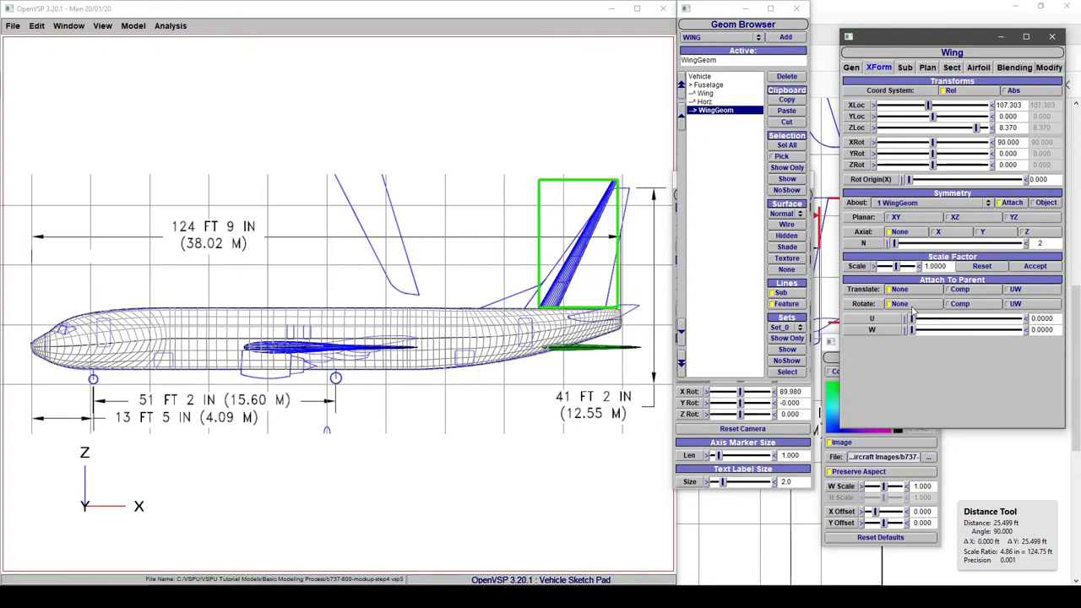
{"action": "left_click", "coordinate": [953, 68]}
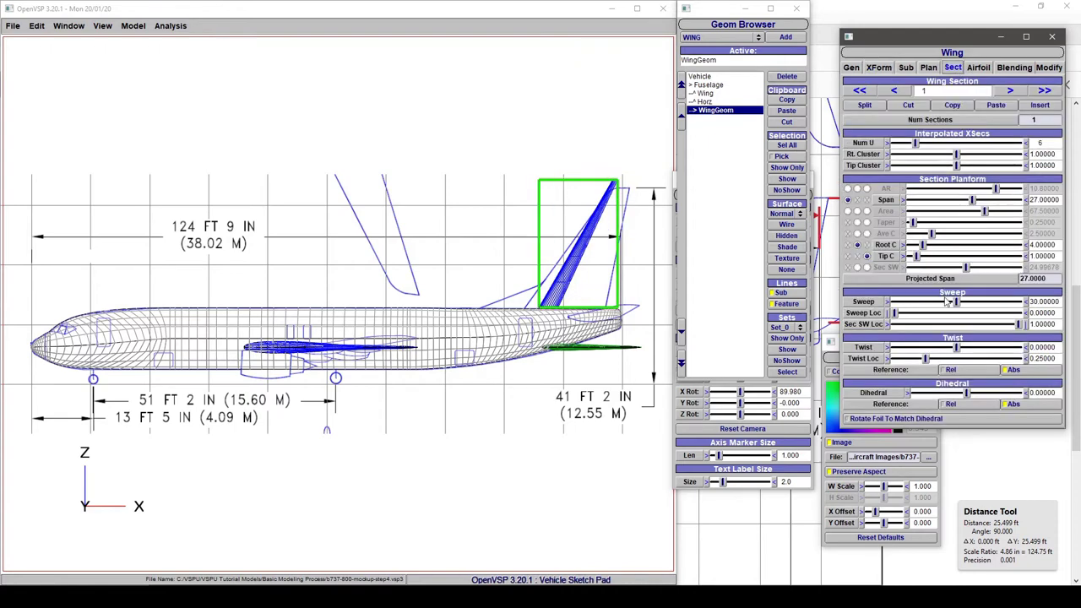
{"action": "mouse_move", "coordinate": [962, 306]}
{"action": "left_mouse_down"}
{"action": "mouse_move", "coordinate": [1007, 307]}
{"action": "mouse_move", "coordinate": [996, 311]}
{"action": "left_mouse_up"}
{"action": "double_click", "coordinate": [1045, 301]}
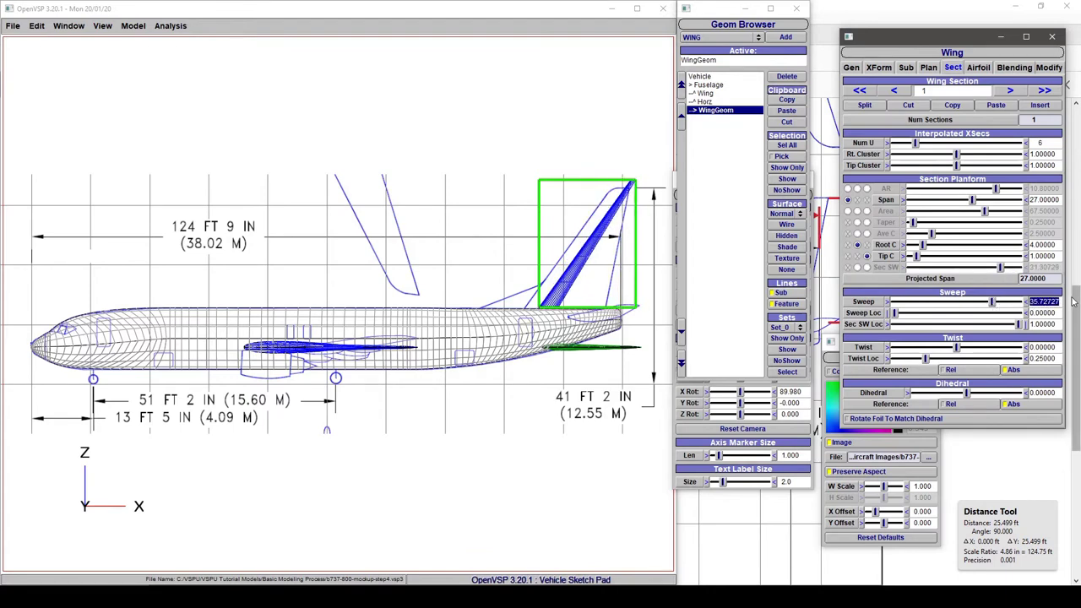
{"action": "type", "text": "35"}
{"action": "key", "text": "Return"}
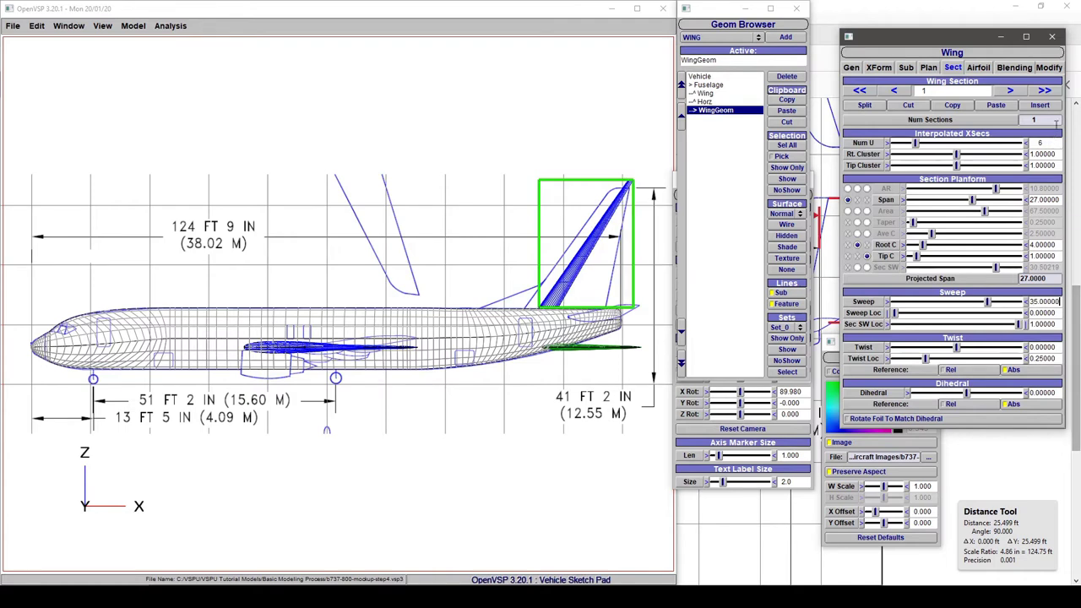
Lower the vertical tail to a Z location of 6.5 and move it forward to about X 103.9.
{"action": "left_click", "coordinate": [879, 67]}
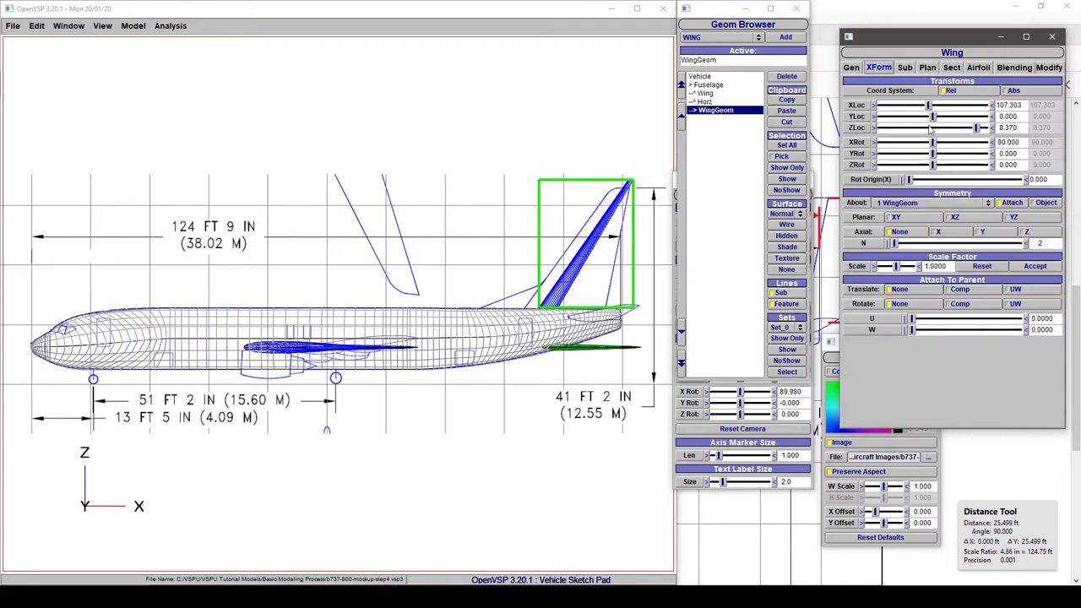
{"action": "left_click_drag", "start_coordinate": [977, 129], "coordinate": [968, 129]}
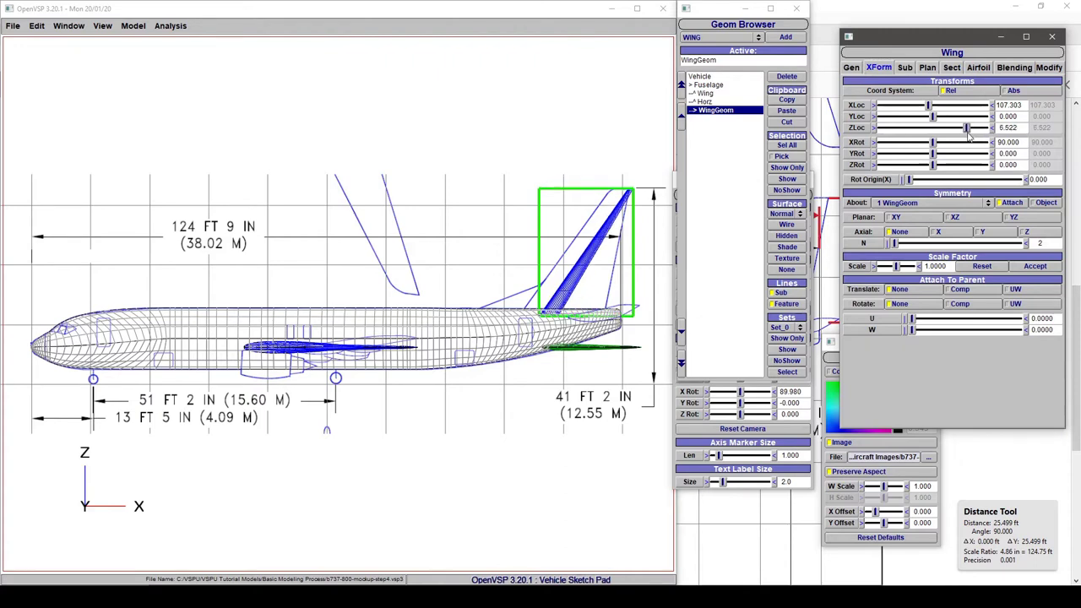
{"action": "double_click", "coordinate": [1012, 127]}
{"action": "type", "text": "6.5"}
{"action": "key", "text": "Return"}
{"action": "left_click_drag", "start_coordinate": [928, 105], "coordinate": [921, 107]}
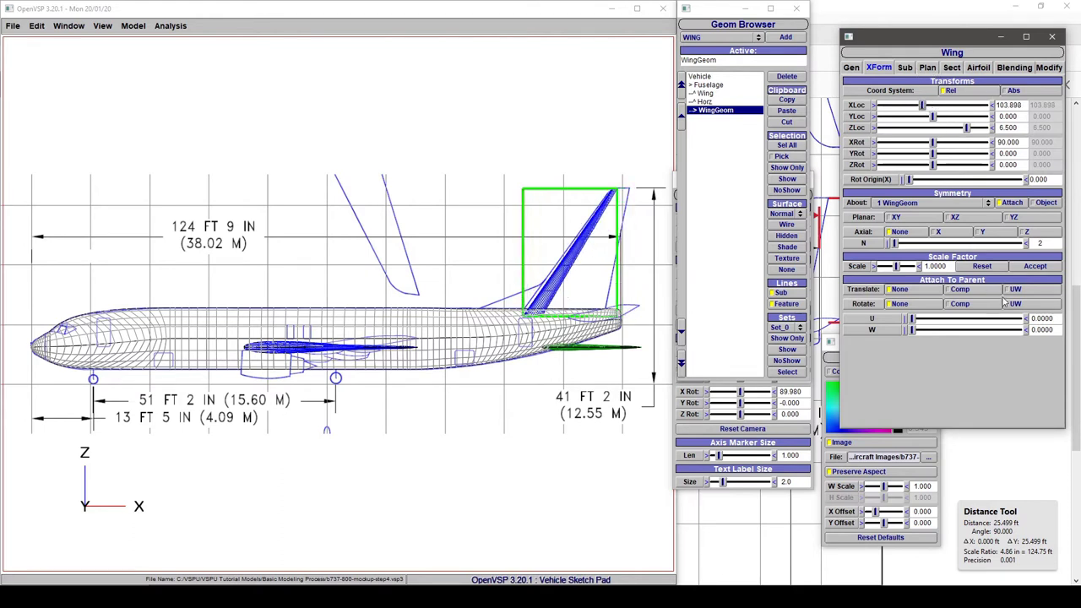
Set the vertical tail's sweep to 36 degrees and nudge it forward to about X 103.59 to follow the drawing's leading edge.
{"action": "left_click", "coordinate": [952, 68]}
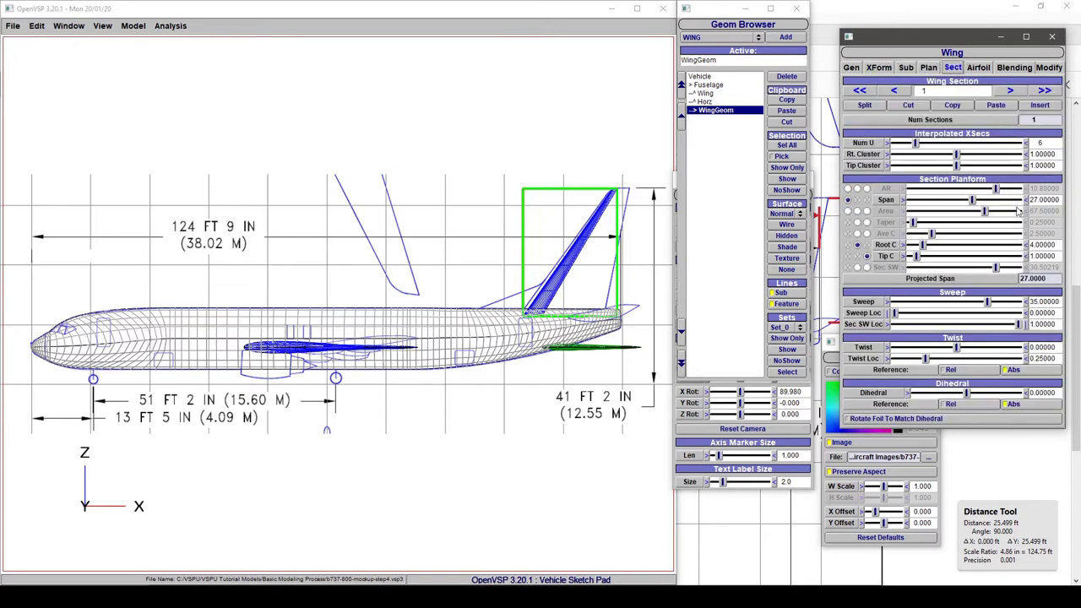
{"action": "double_click", "coordinate": [1055, 302]}
{"action": "type", "text": "36"}
{"action": "key", "text": "Return"}
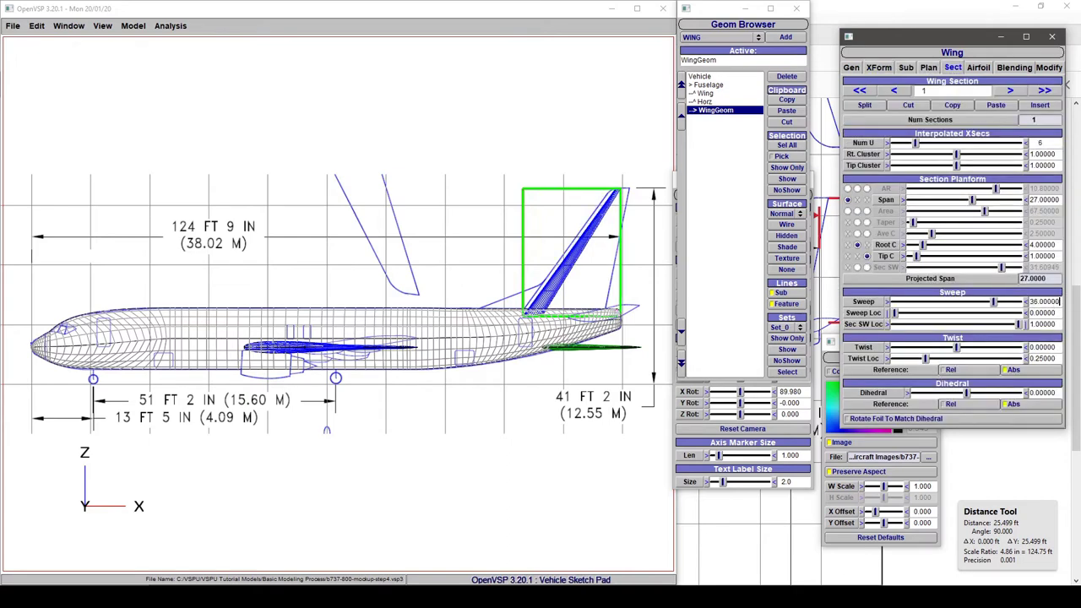
{"action": "left_click", "coordinate": [883, 69]}
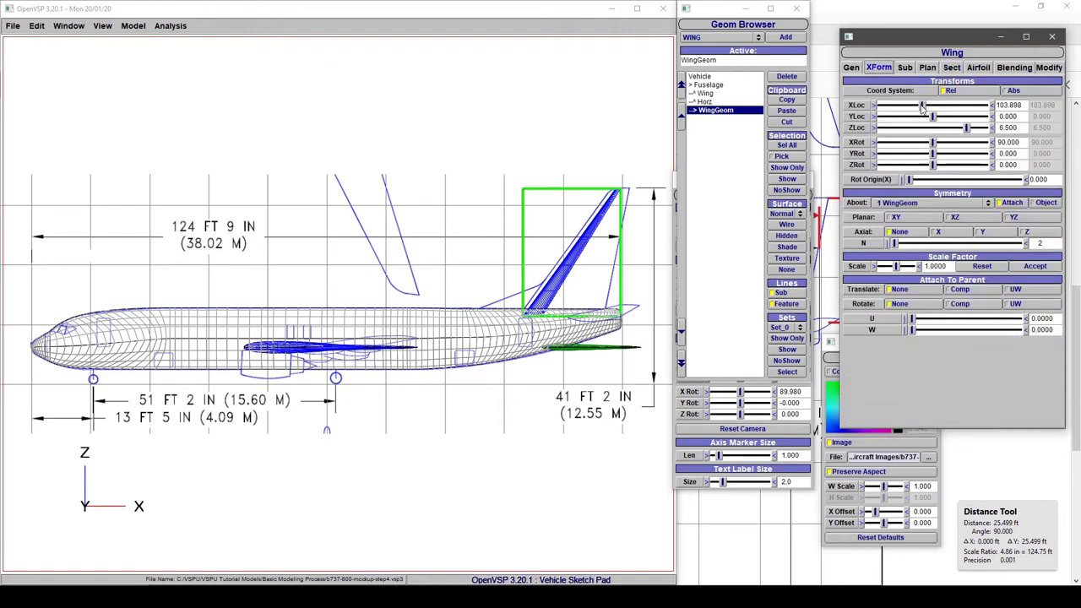
{"action": "left_click_drag", "start_coordinate": [922, 107], "coordinate": [923, 115]}
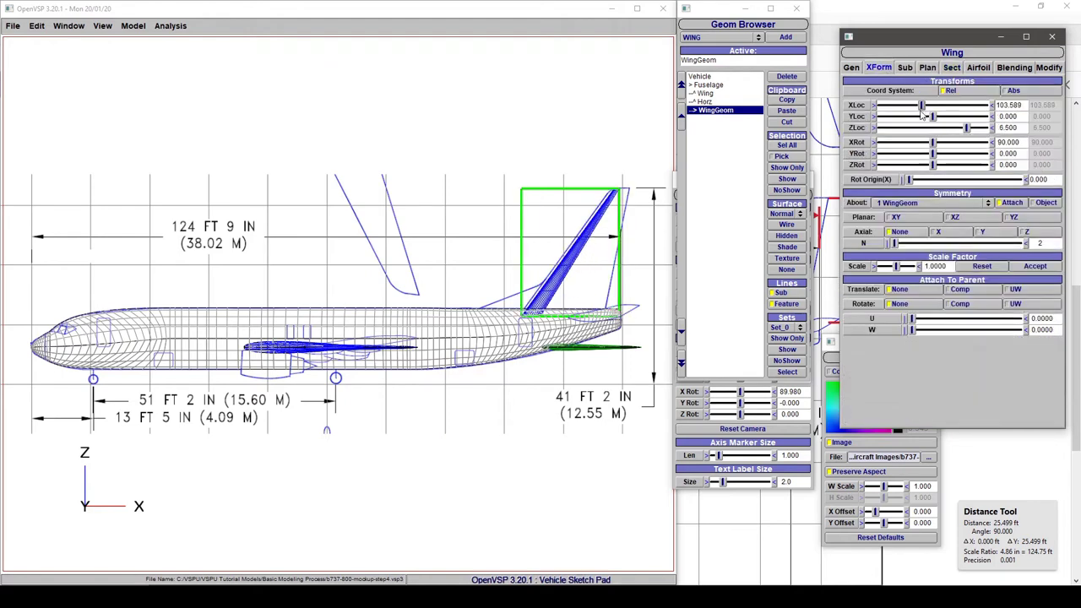
Move the vertical tail forward to about X 103.22 and widen its root chord to about 16.46 to approach the drawing's outline.
{"action": "left_click", "coordinate": [875, 106]}
{"action": "left_click_drag", "start_coordinate": [934, 107], "coordinate": [913, 118]}
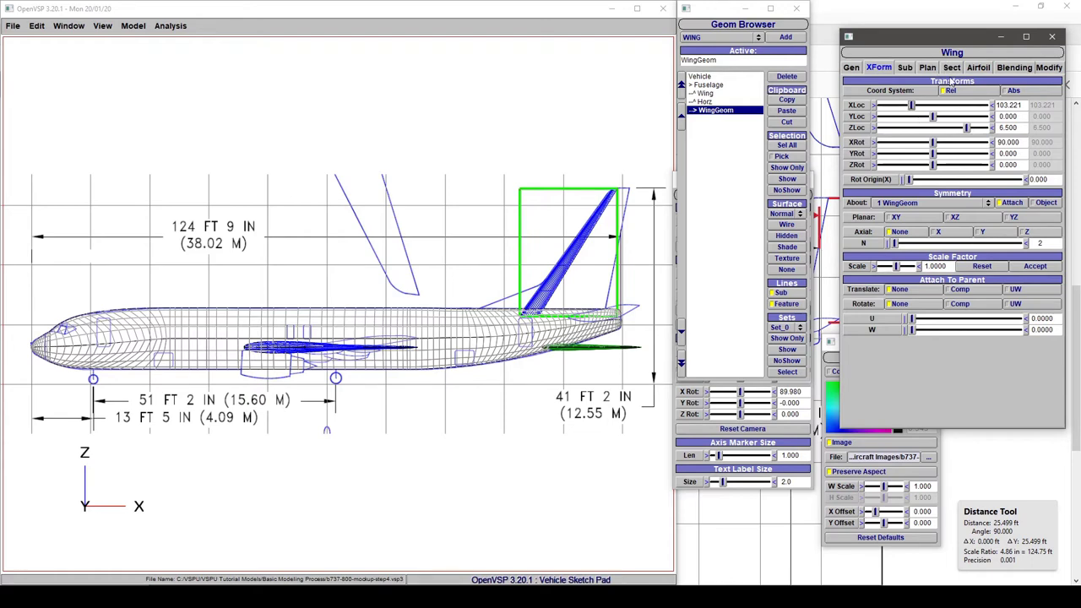
{"action": "left_click", "coordinate": [952, 68]}
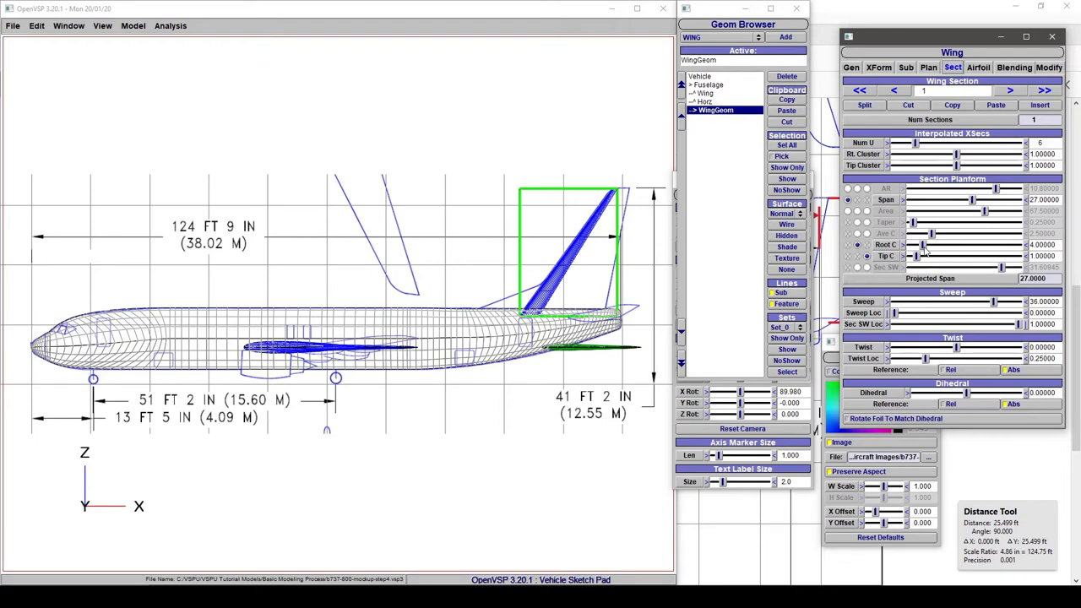
{"action": "left_click_drag", "start_coordinate": [922, 245], "coordinate": [960, 246]}
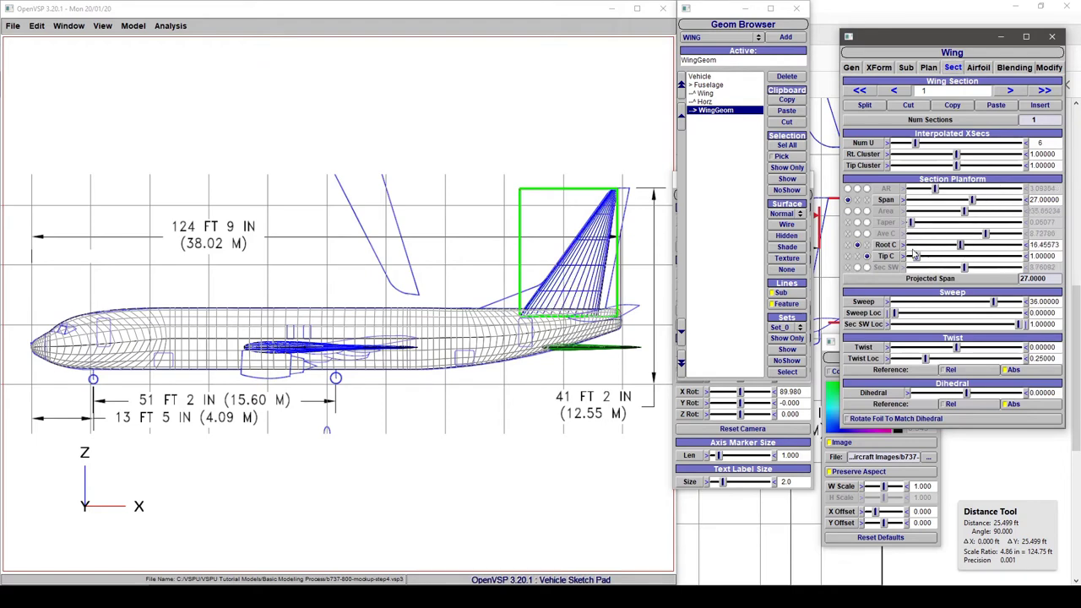
Increase the vertical tail's tip chord to 3.75, trying about 3.55 and 3.5 first.
{"action": "left_click_drag", "start_coordinate": [916, 256], "coordinate": [934, 272]}
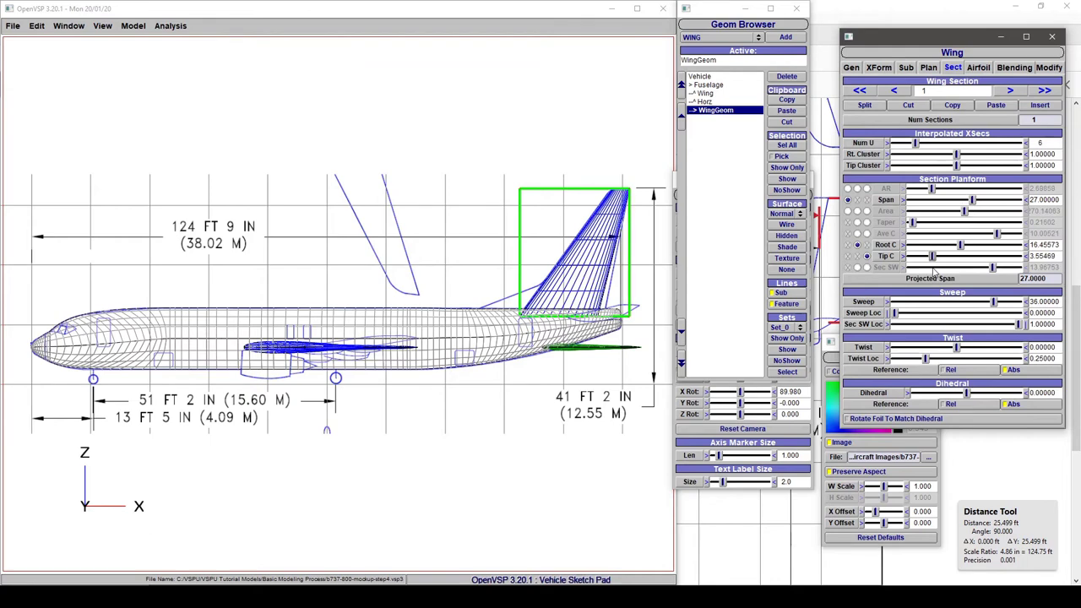
{"action": "double_click", "coordinate": [1051, 255]}
{"action": "type", "text": "3.5"}
{"action": "key", "text": "Return"}
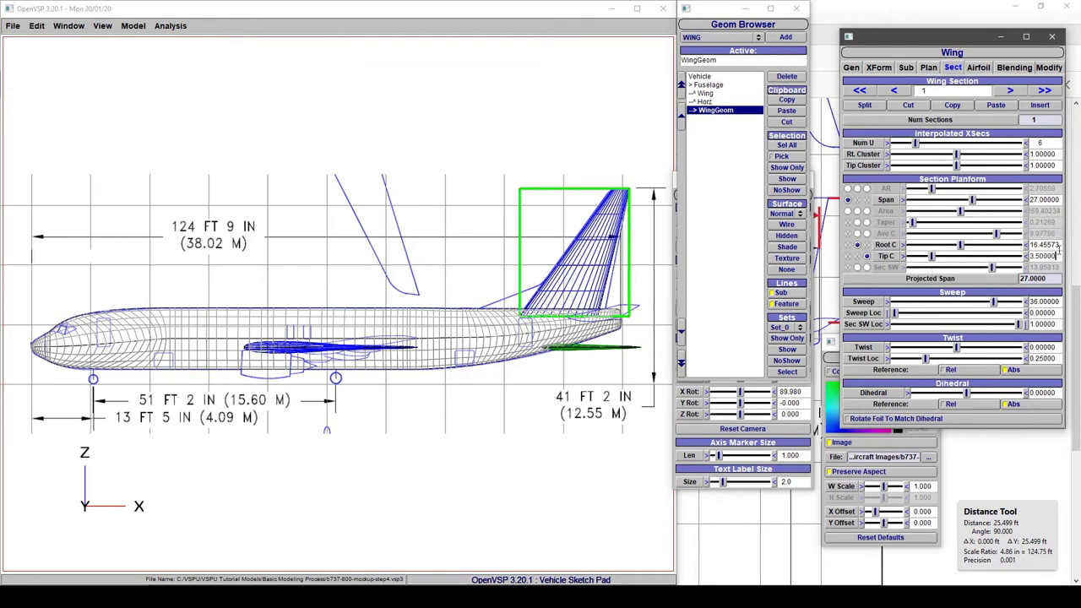
{"action": "double_click", "coordinate": [1058, 246]}
{"action": "double_click", "coordinate": [1048, 256]}
{"action": "type", "text": "3.75"}
{"action": "key", "text": "Return"}
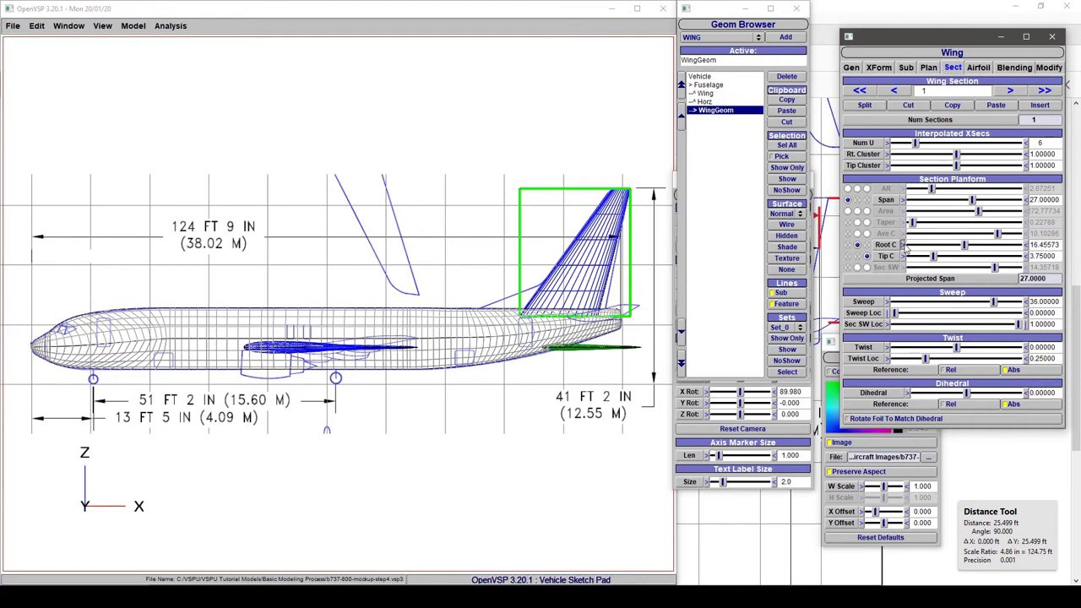
Set the vertical tail's root chord to 17.5, trying about 17.44 and 17.25 first, to follow the drawing's trailing edge.
{"action": "left_click_drag", "start_coordinate": [969, 246], "coordinate": [974, 247]}
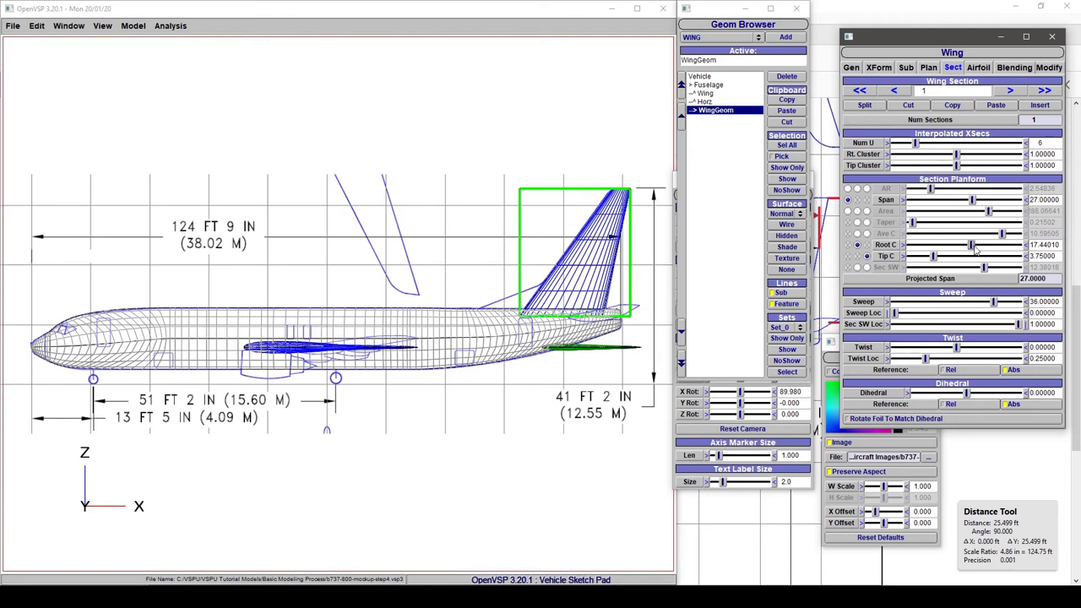
{"action": "double_click", "coordinate": [1046, 245]}
{"action": "type", "text": "17.25"}
{"action": "key", "text": "Return"}
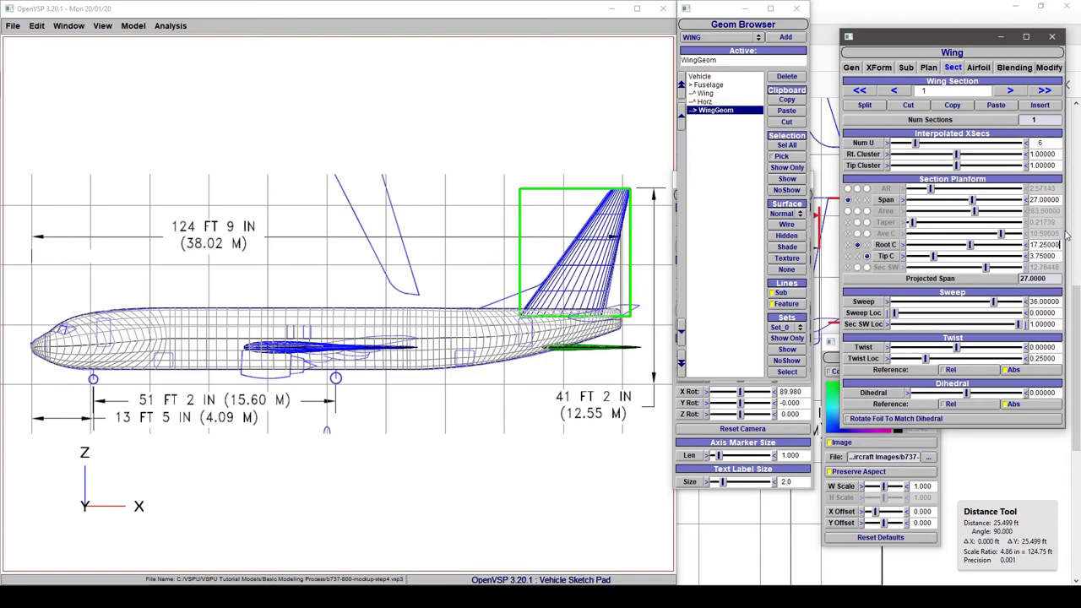
{"action": "double_click", "coordinate": [1046, 245]}
{"action": "type", "text": "17.5"}
{"action": "key", "text": "Return"}
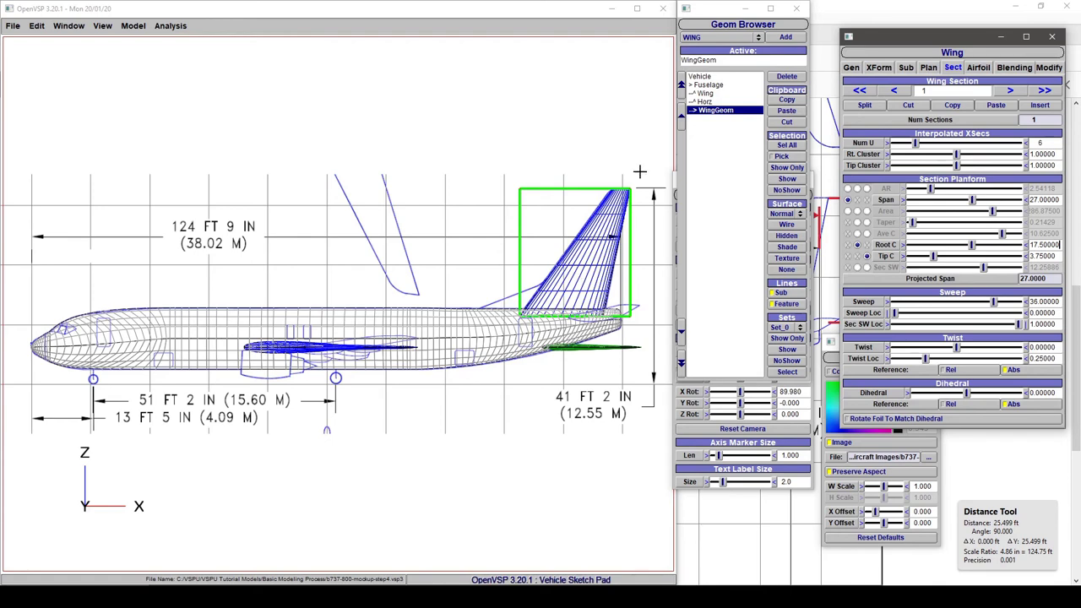
Color the vertical tail dark green and the main wing teal.
{"action": "left_click", "coordinate": [851, 67]}
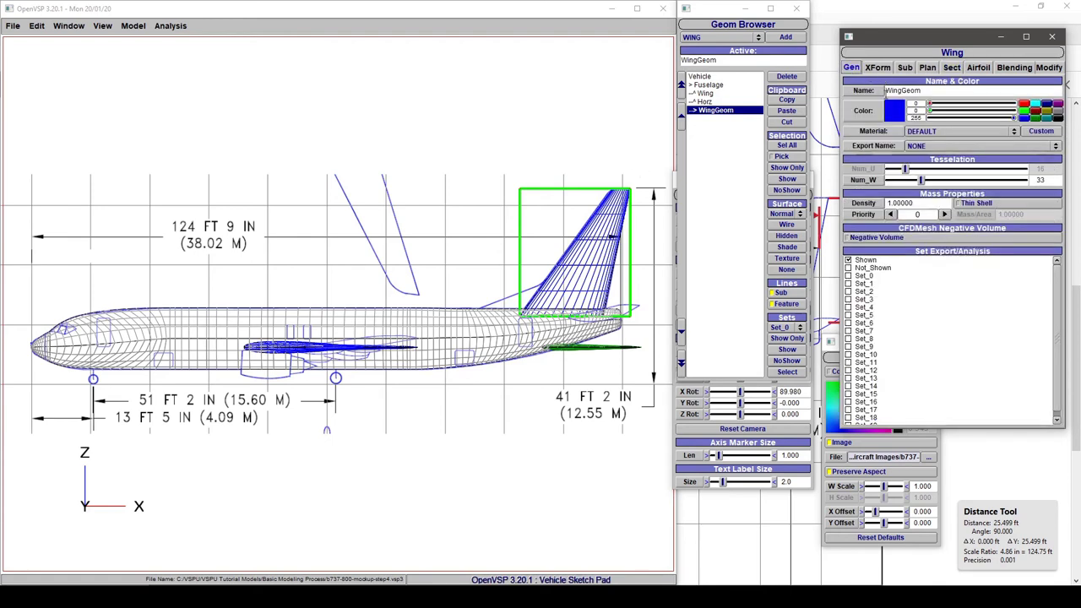
{"action": "left_click", "coordinate": [1039, 120]}
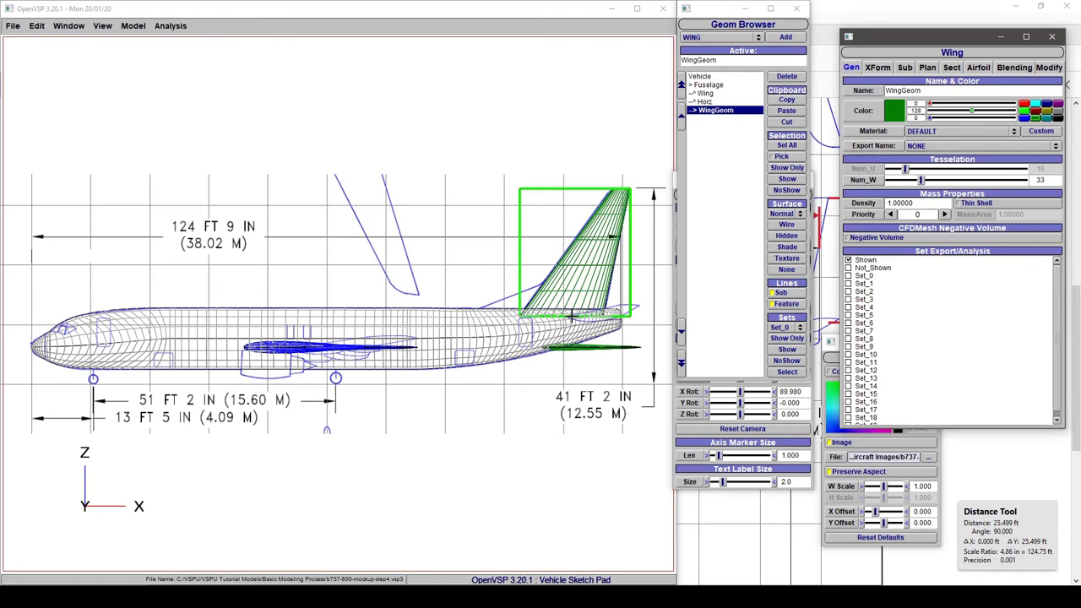
{"action": "left_click", "coordinate": [710, 93]}
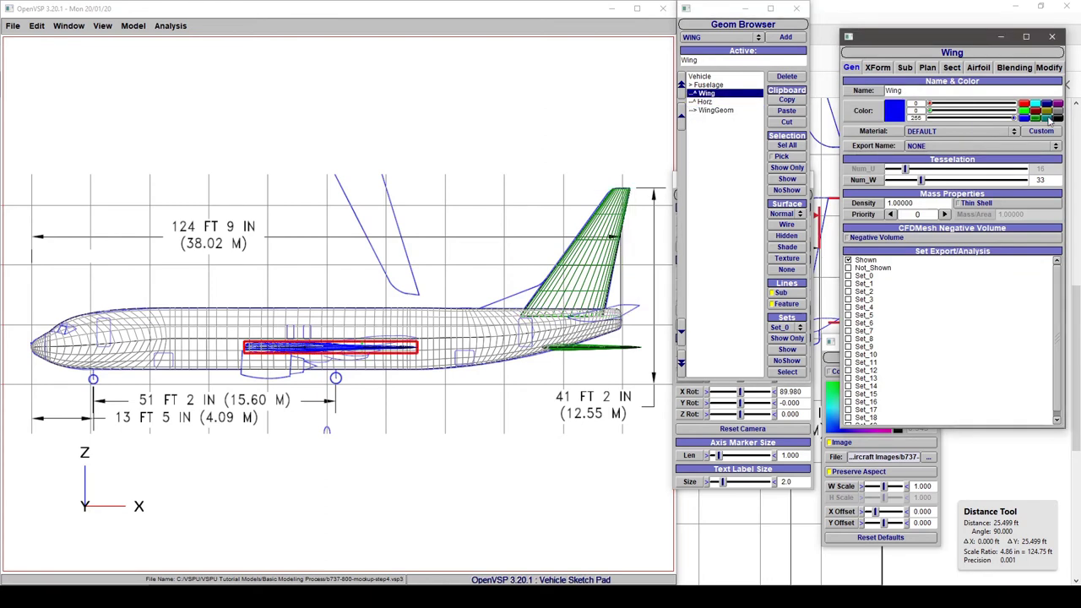
Rename the vertical tail component as Vert and deselect it.
{"action": "left_click", "coordinate": [712, 110]}
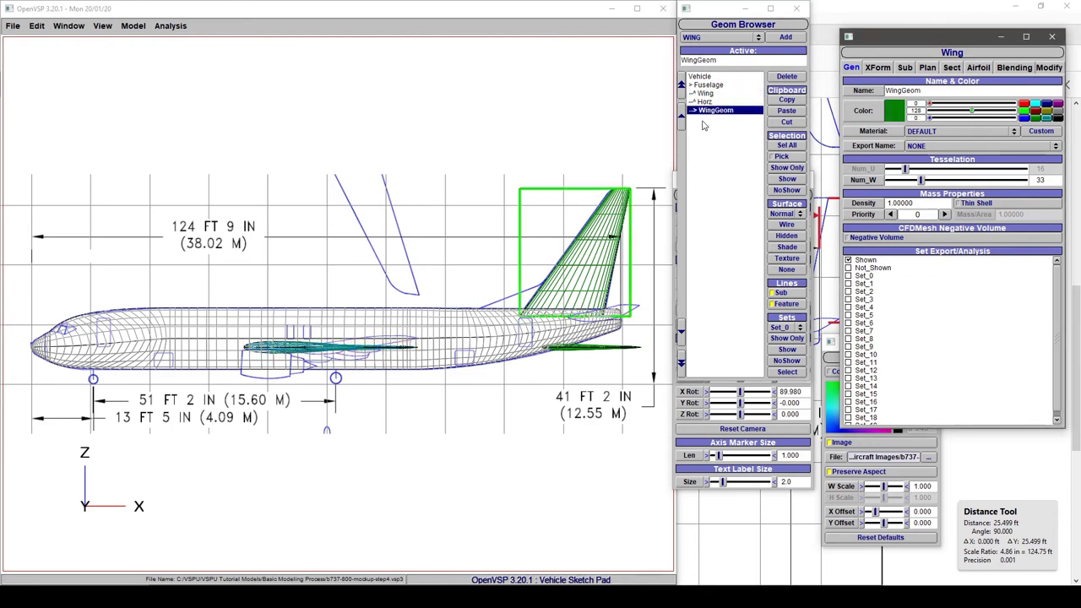
{"action": "left_click", "coordinate": [696, 66]}
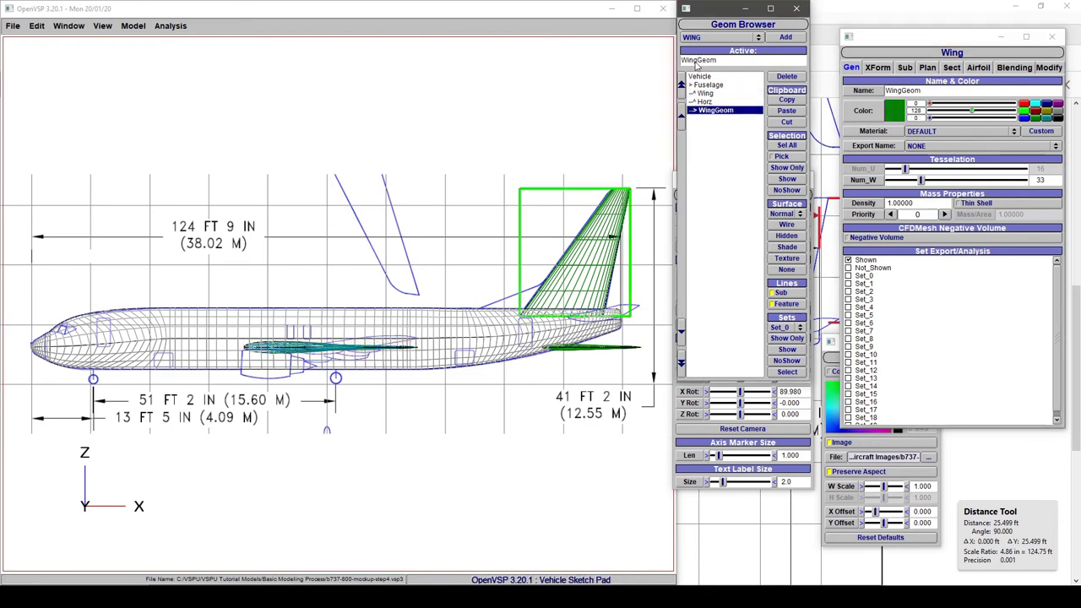
{"action": "double_click", "coordinate": [698, 61]}
{"action": "type", "text": "Vert"}
{"action": "key", "text": "Return"}
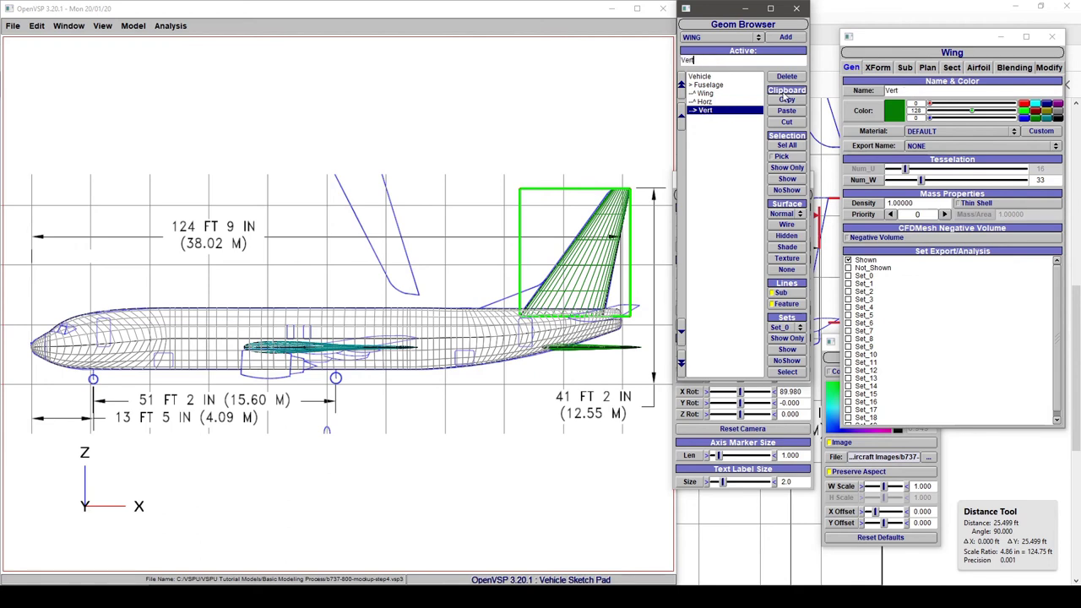
{"action": "left_click", "coordinate": [879, 68]}
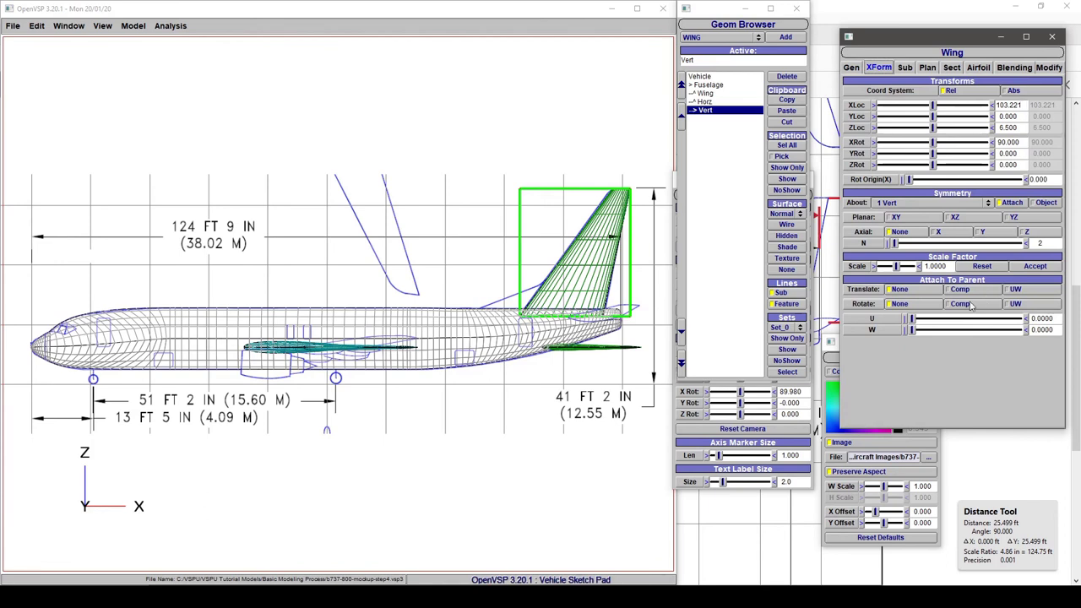
{"action": "left_click", "coordinate": [725, 199]}
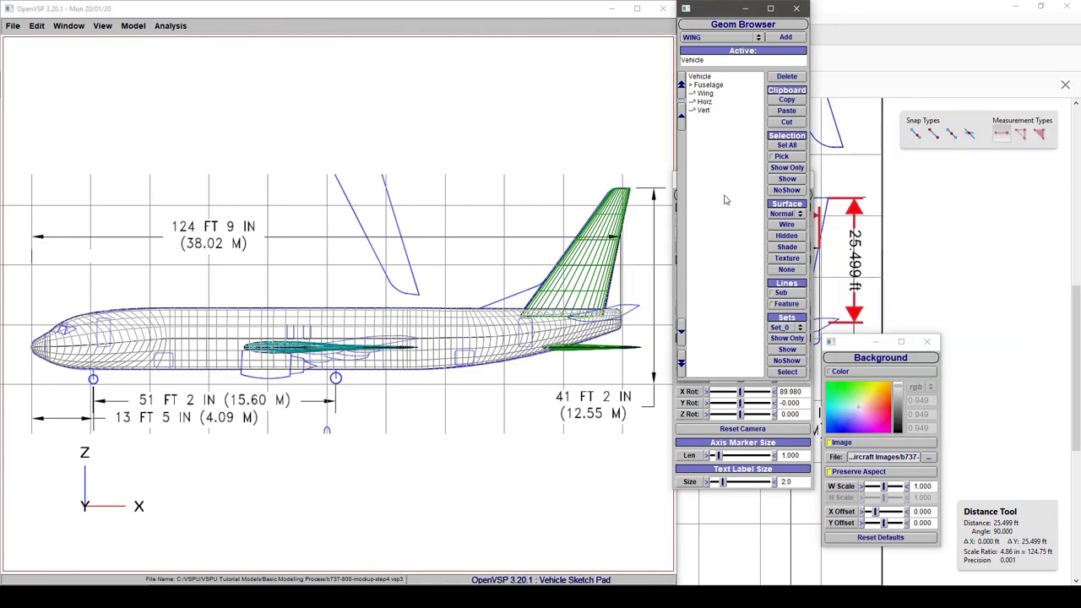